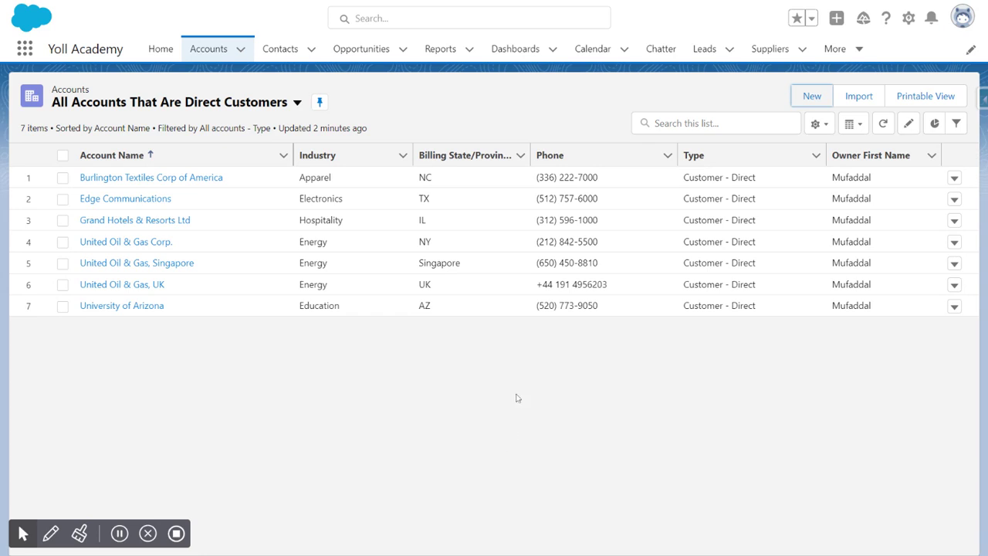
- Review the fields of the new account form, and close it without creating an account
click(594, 122)
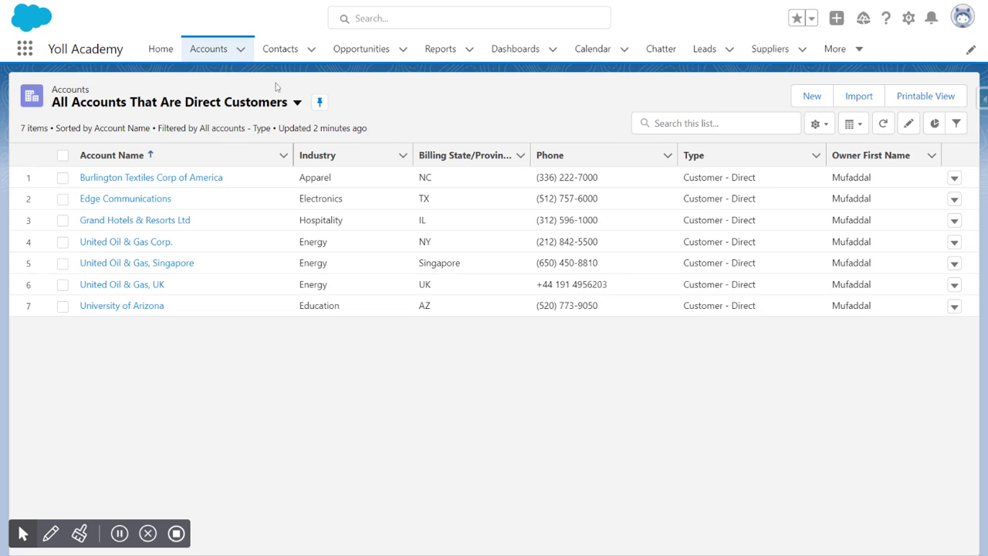
click(810, 99)
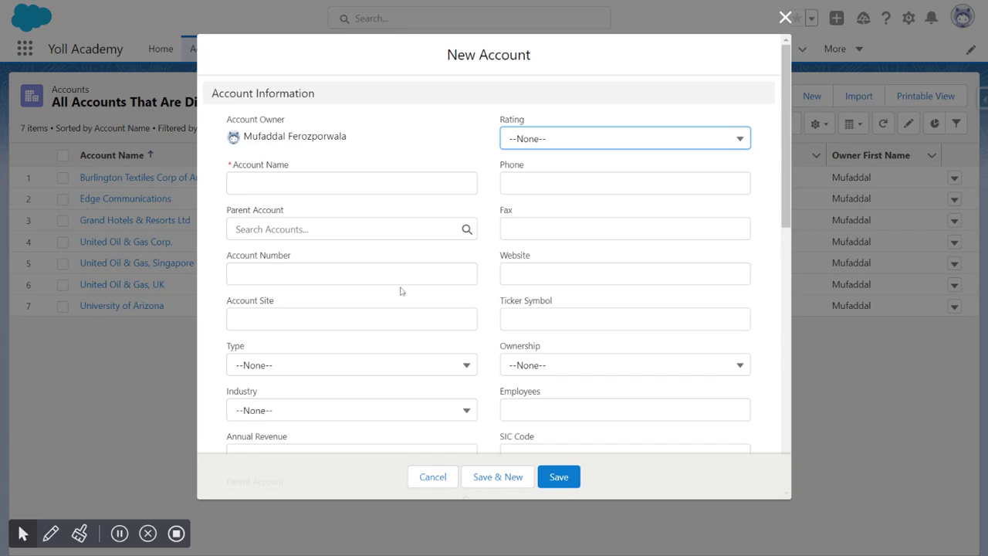
scroll(487, 245, down, 1)
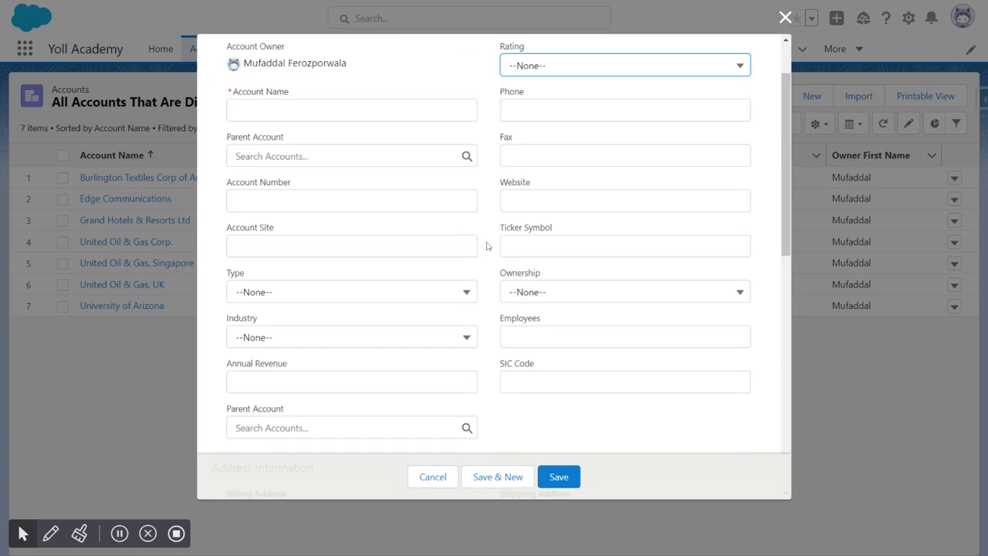
scroll(556, 287, down, 8)
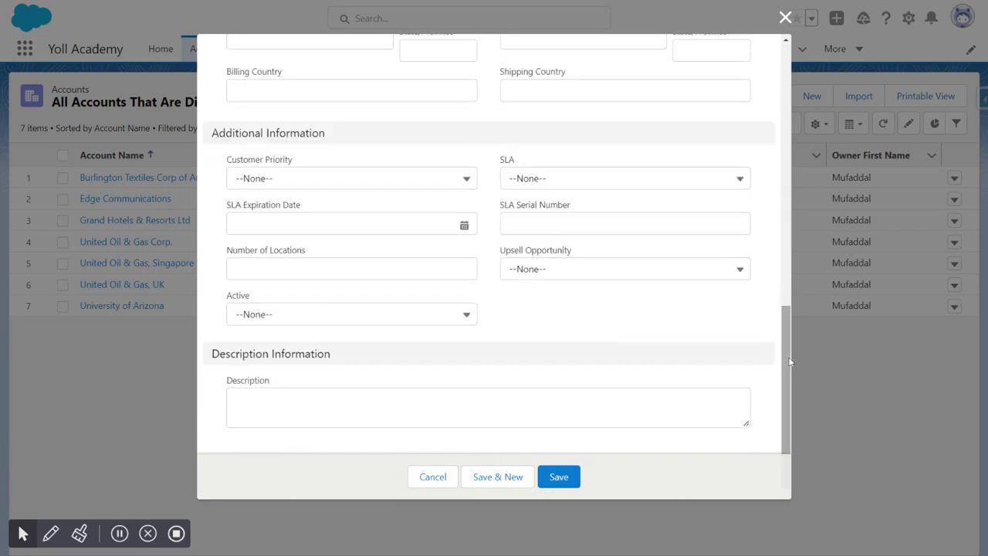
drag(789, 360, 782, 92)
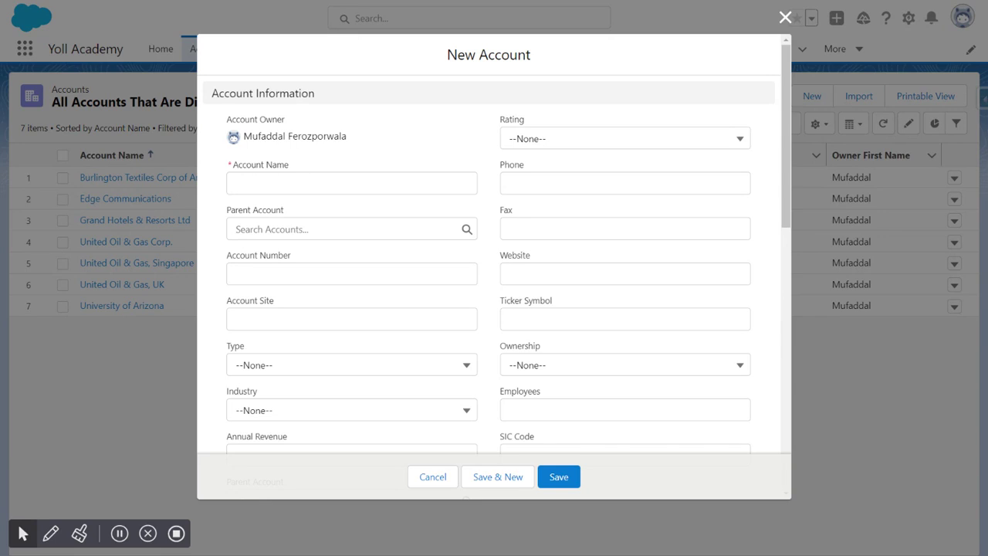
click(446, 478)
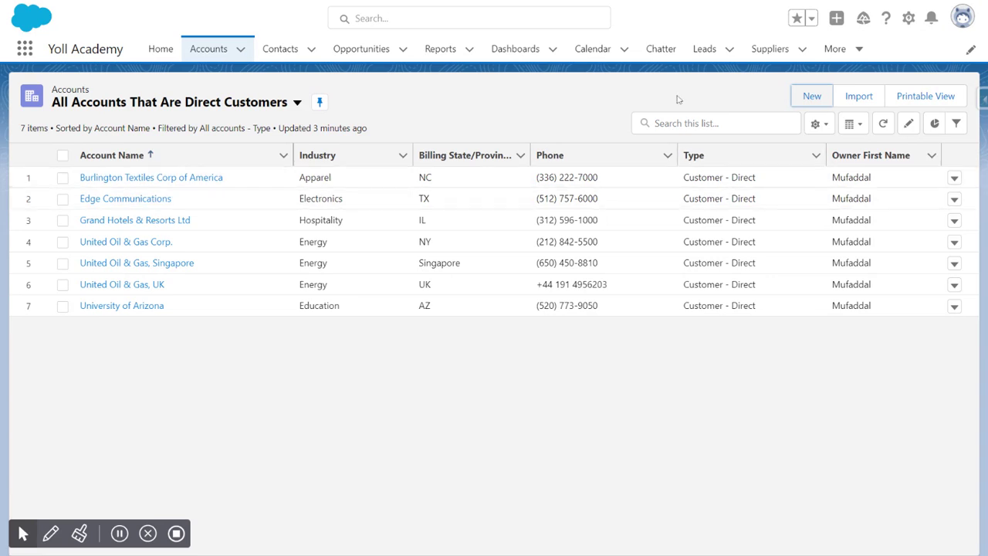
- Open the record types of the Account object in its object settings
click(908, 18)
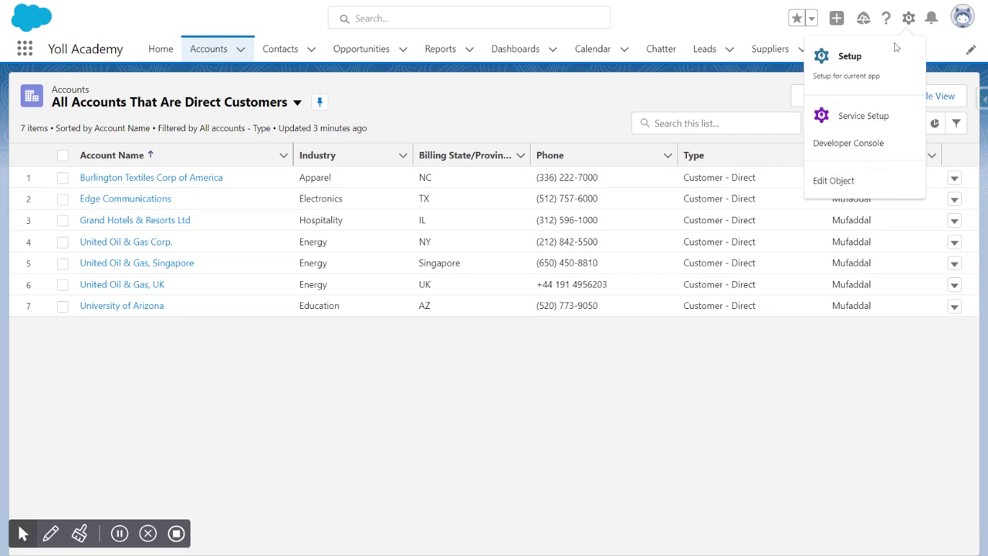
click(834, 184)
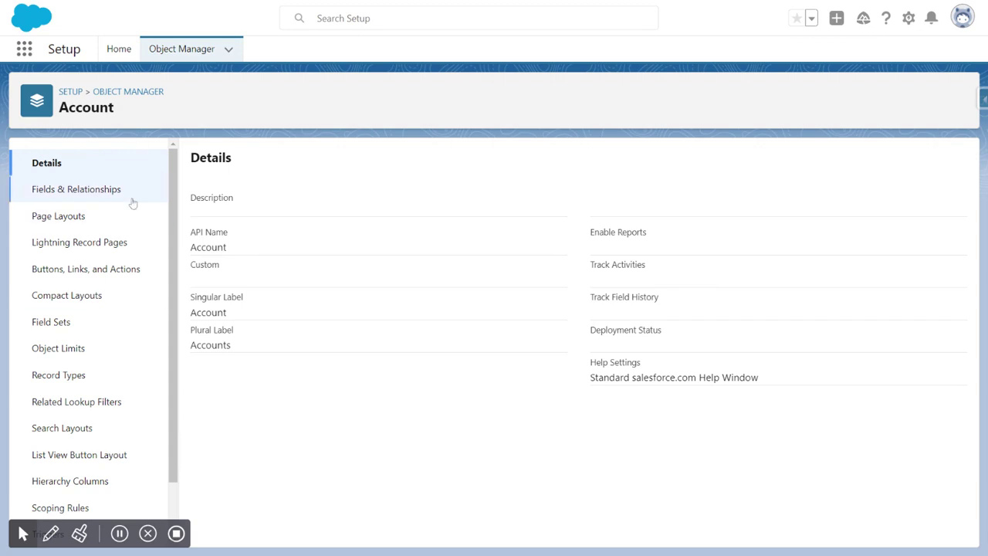
scroll(85, 247, down, 1)
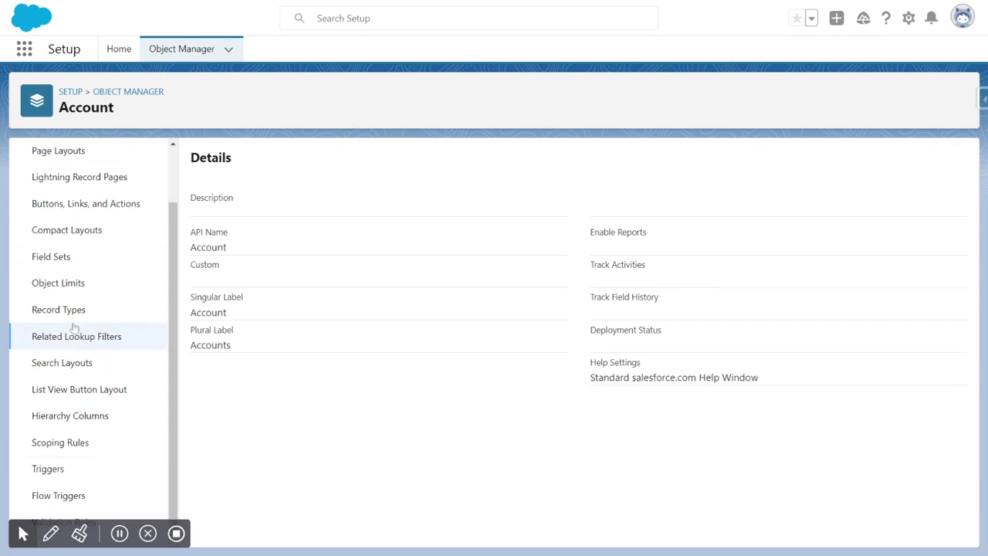
click(68, 313)
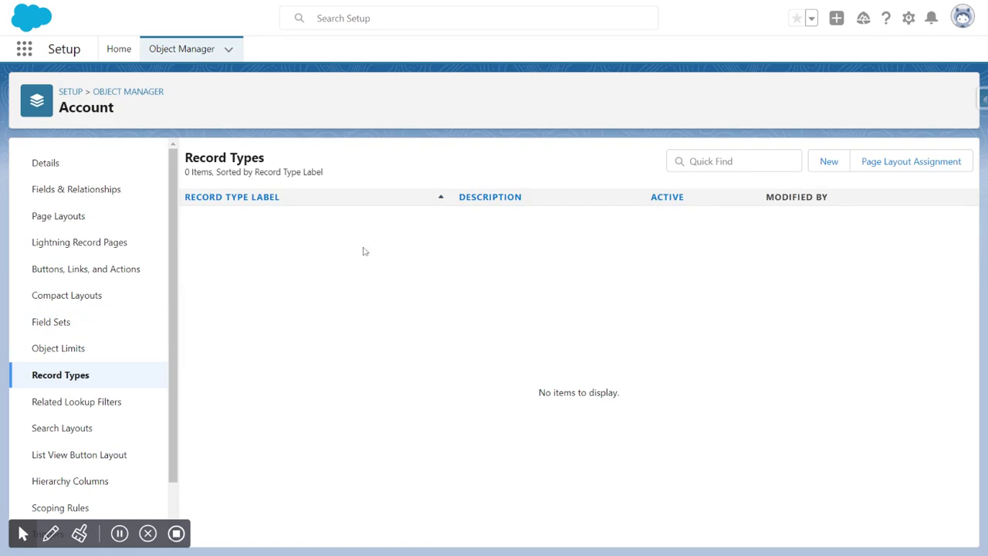
- Start a new active Account record type based on Master, label it Organization Account, and continue to the page layout assignment
click(830, 165)
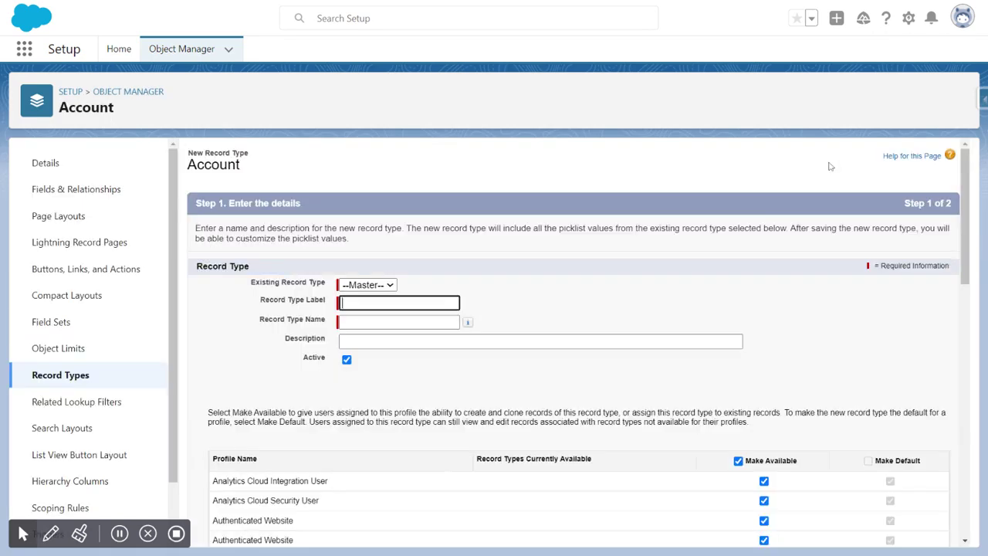
click(357, 284)
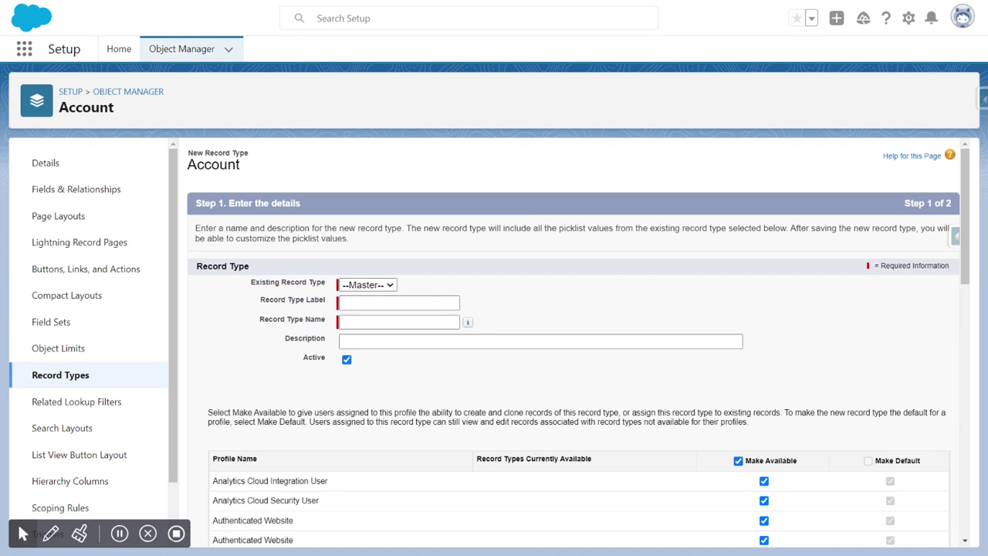
click(376, 301)
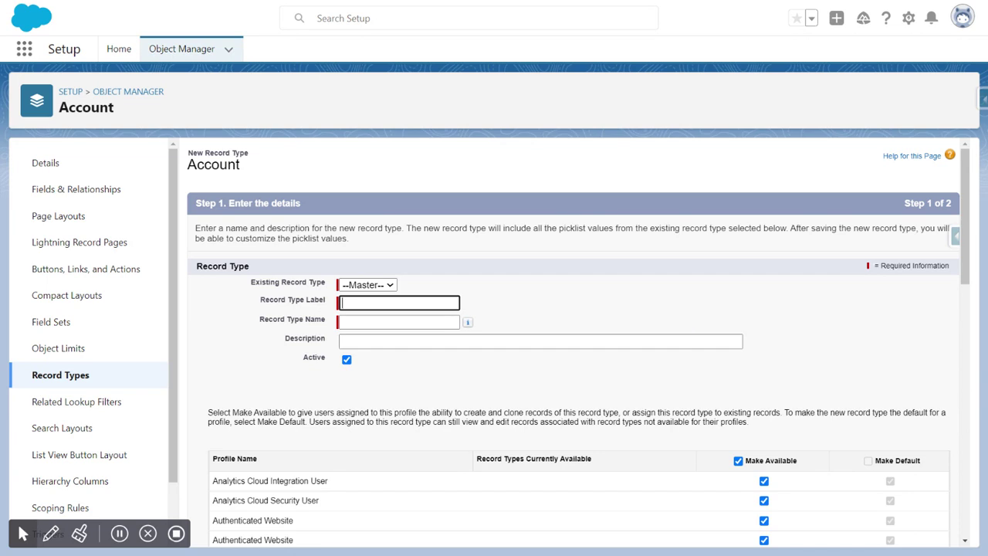
text(Organization Accoun)
key(BackSpace)
key(BackSpace)
key(BackSpace)
text(Accoun)
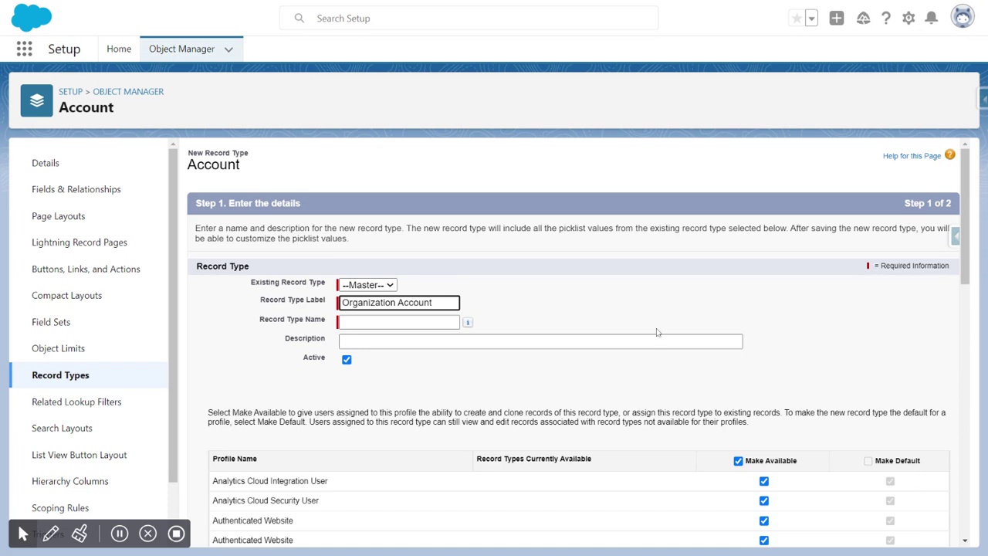
text(t)
click(657, 332)
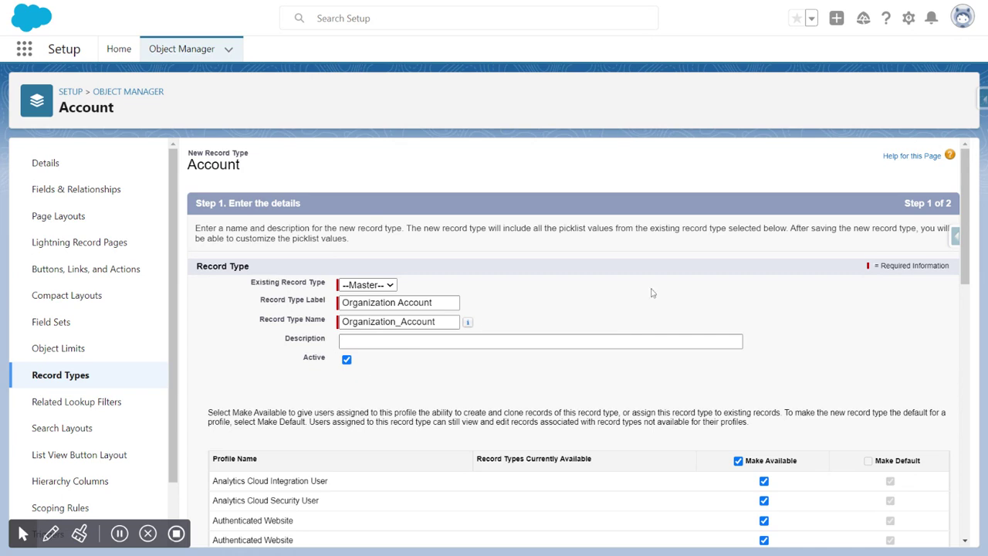
scroll(663, 325, down, 4)
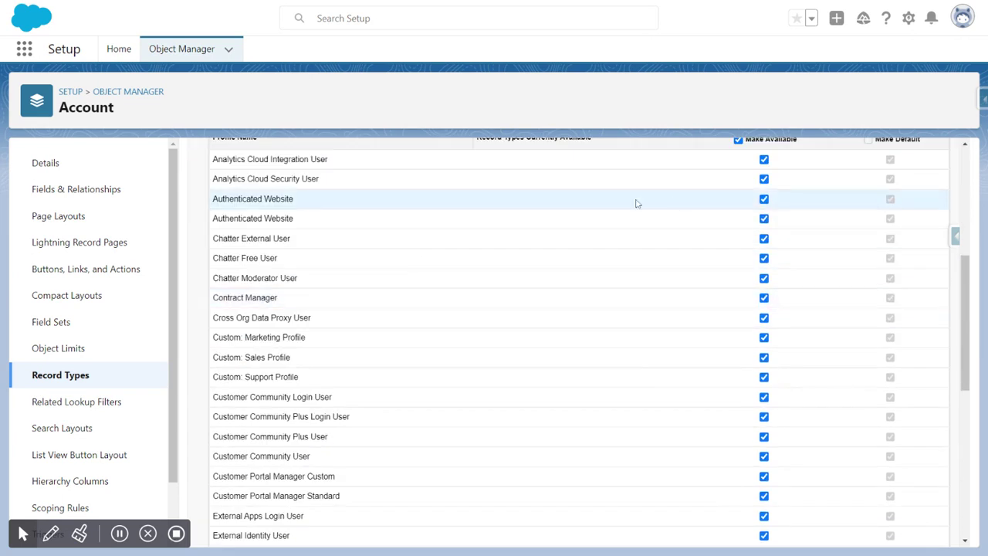
scroll(499, 271, down, 5)
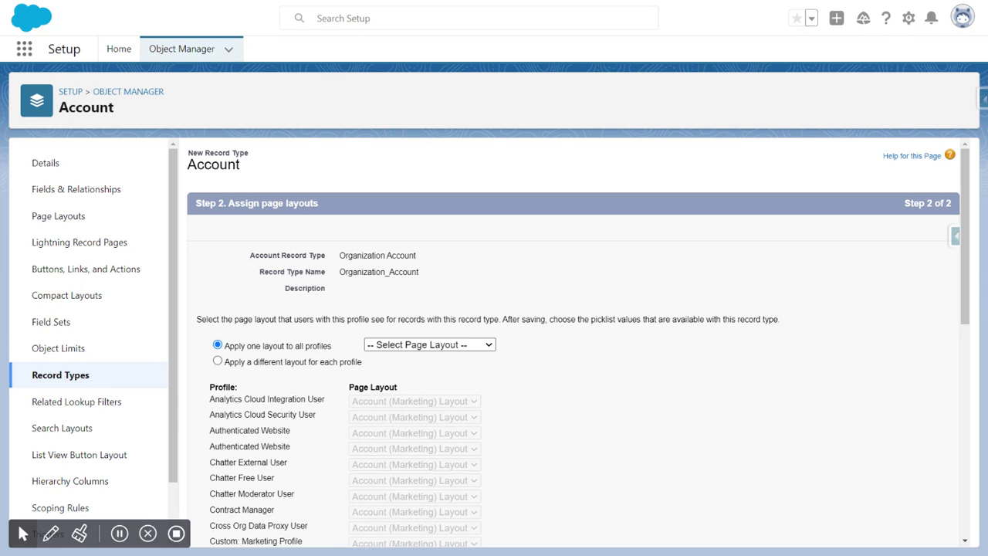
- Apply Account Layout to all profiles for the Organization Account record type and save it
click(401, 409)
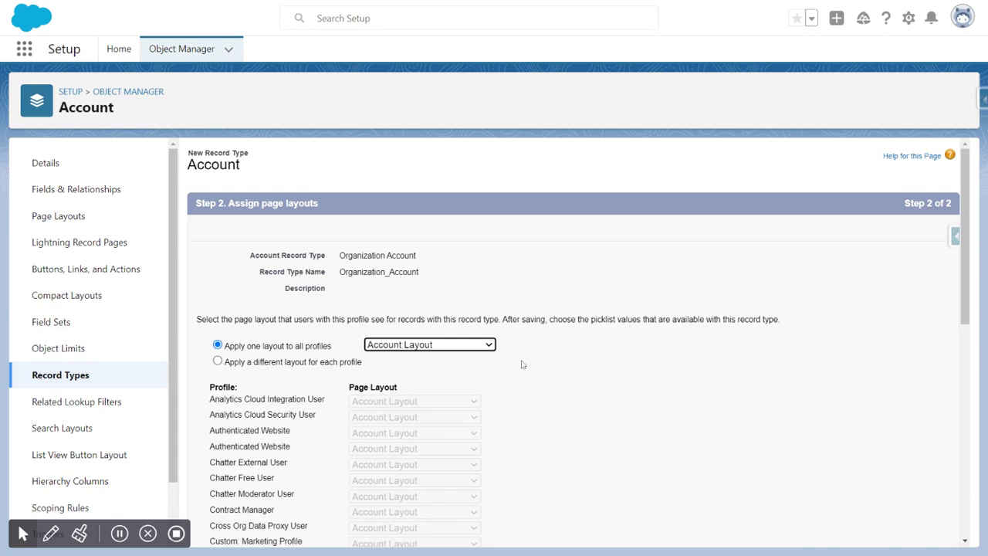
scroll(807, 462, down, 6)
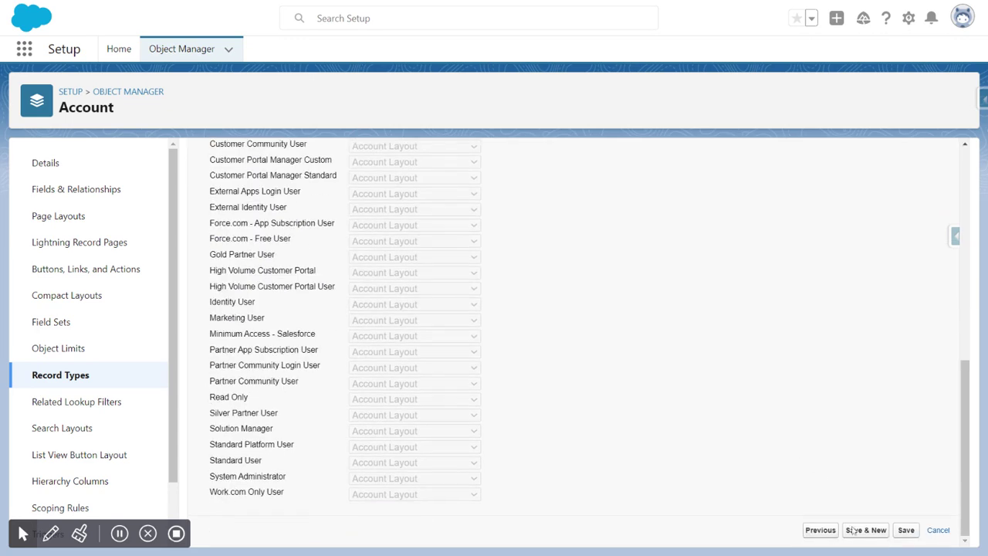
click(907, 536)
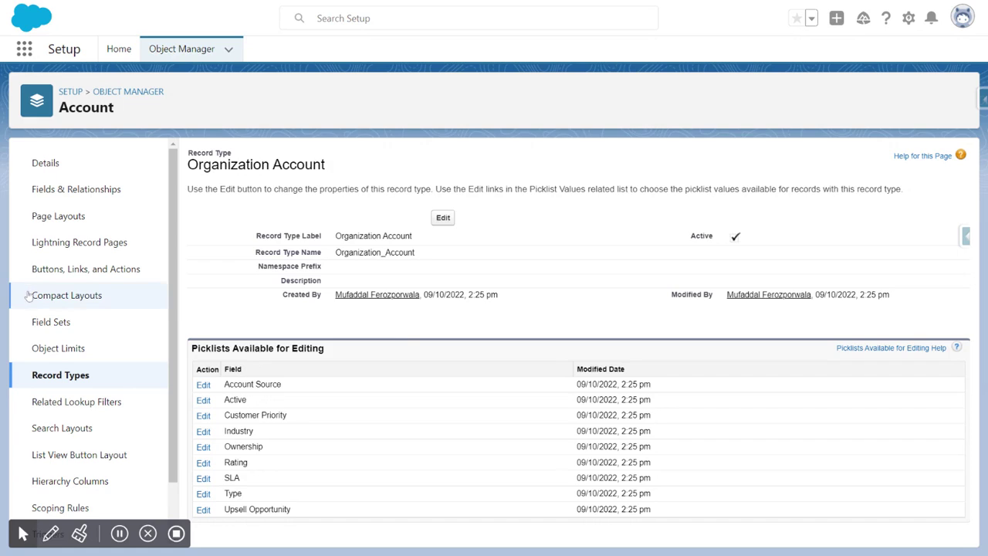
- View the form for another record type, and review the field sections of the Account Layout page layout
click(60, 375)
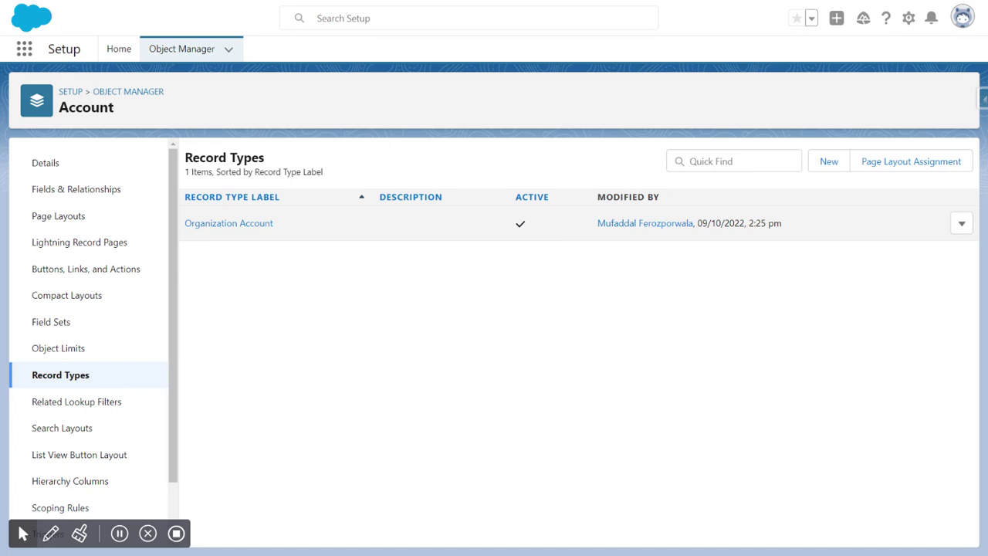
click(823, 165)
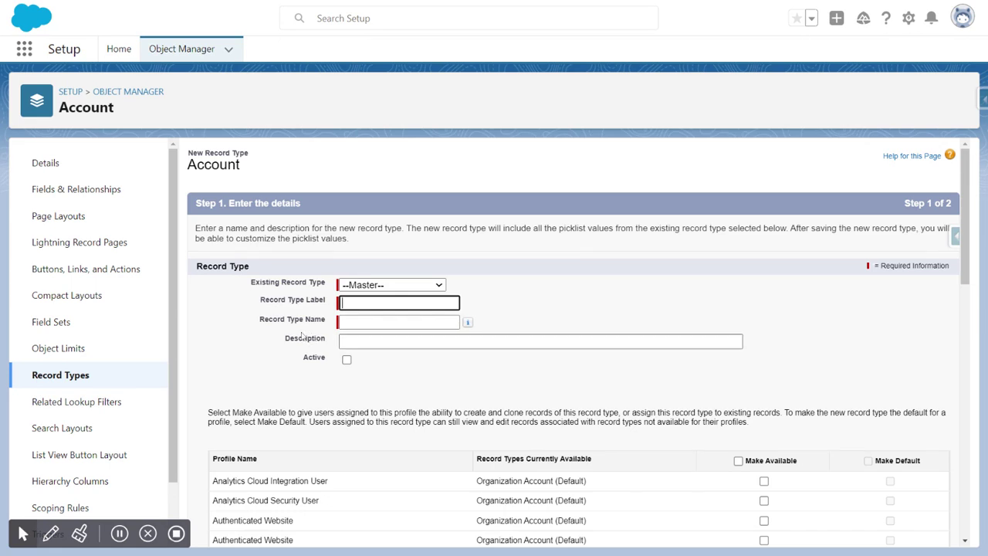
click(60, 217)
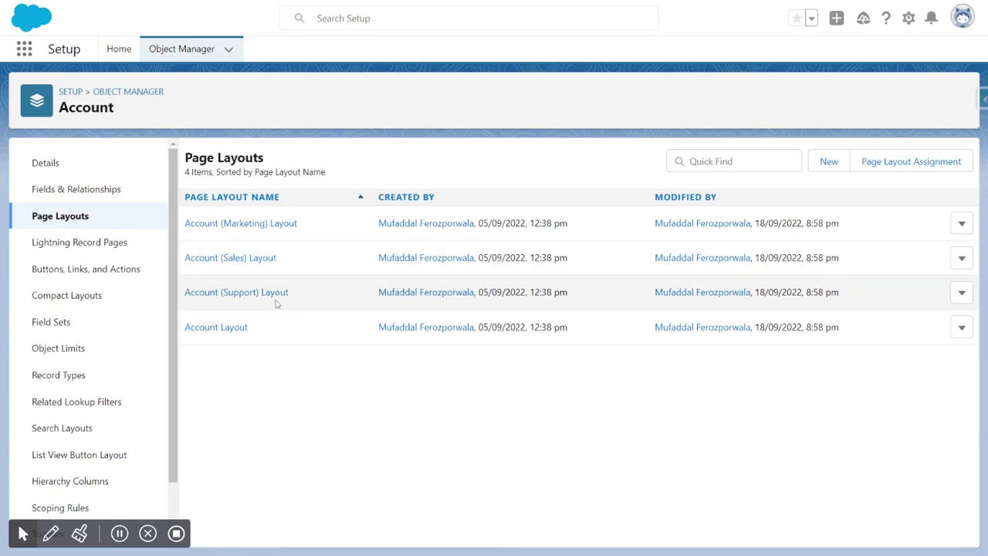
click(229, 333)
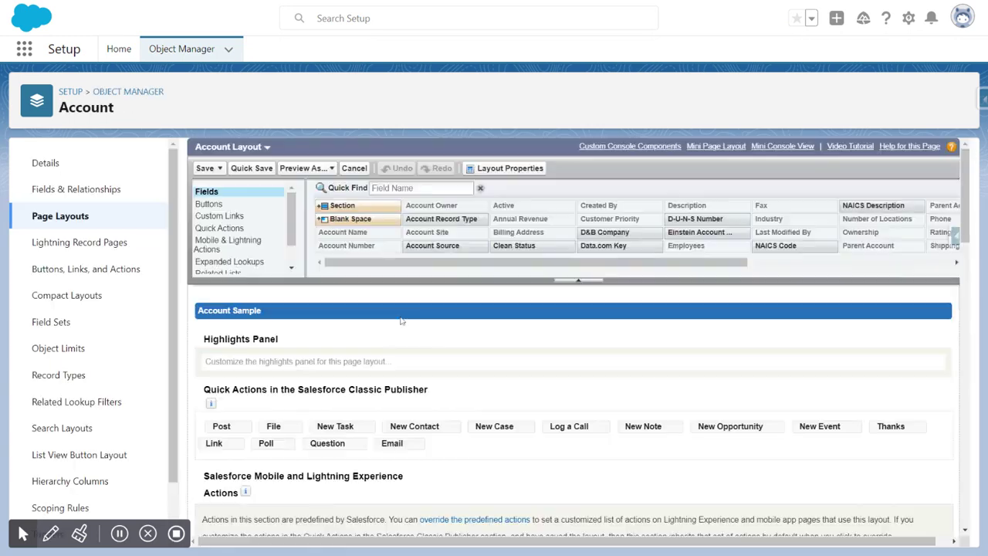
scroll(395, 308, down, 3)
scroll(390, 379, down, 2)
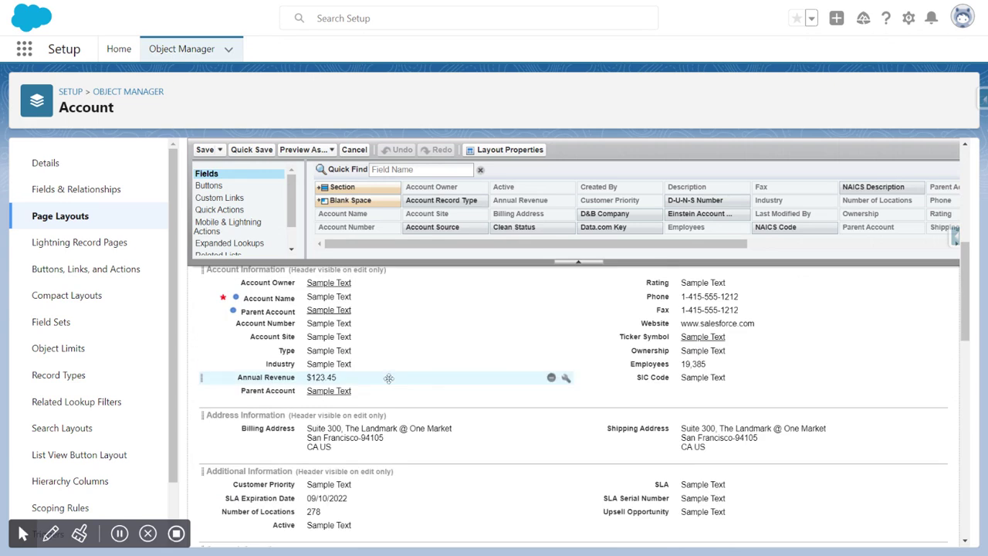
scroll(521, 409, down, 2)
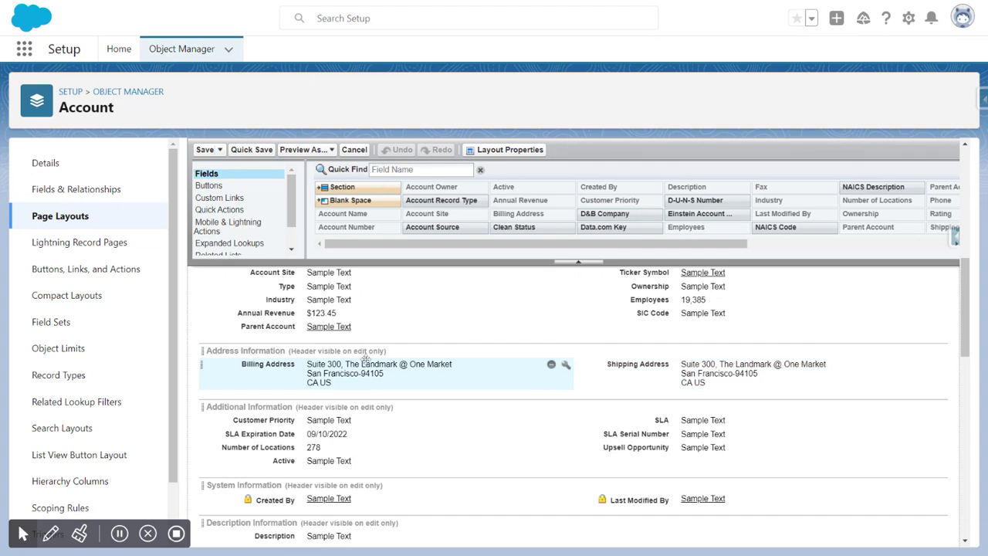
- Create an Account page layout named Direct Customer Layout by cloning the existing Account Layout
click(76, 218)
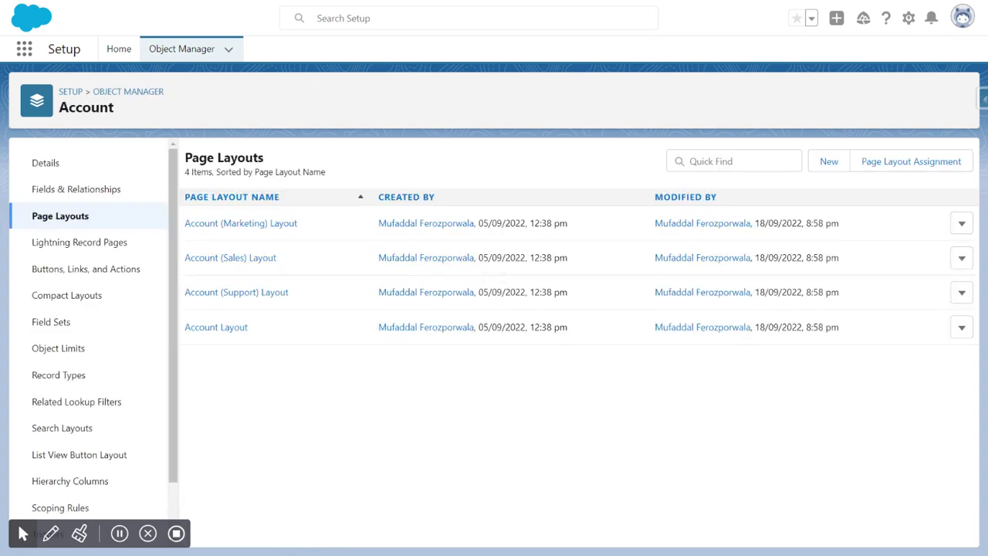
click(824, 164)
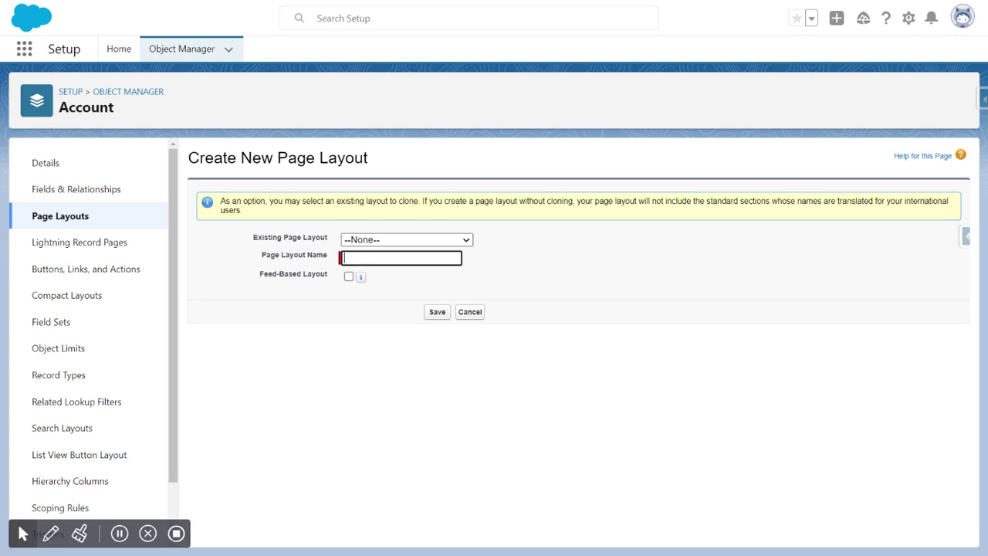
click(385, 241)
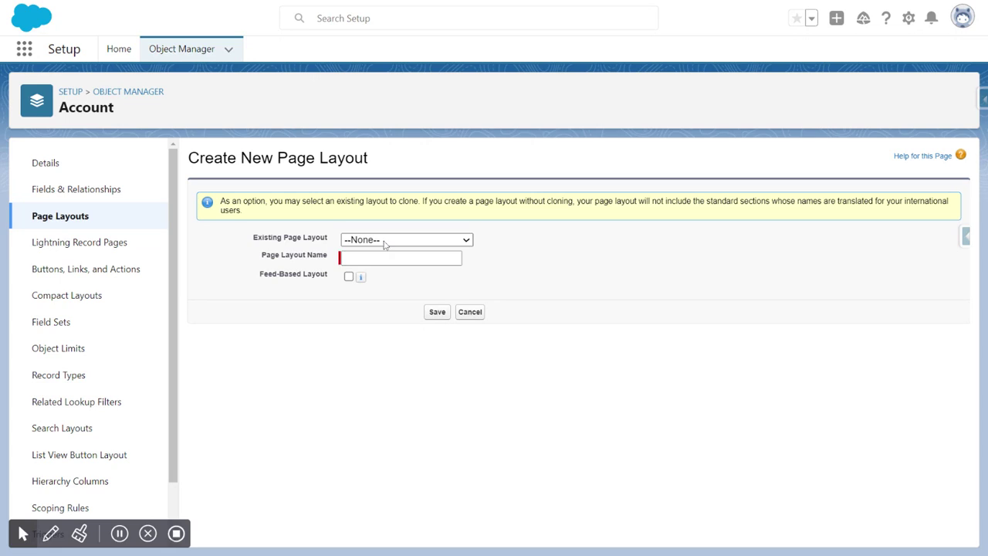
click(374, 253)
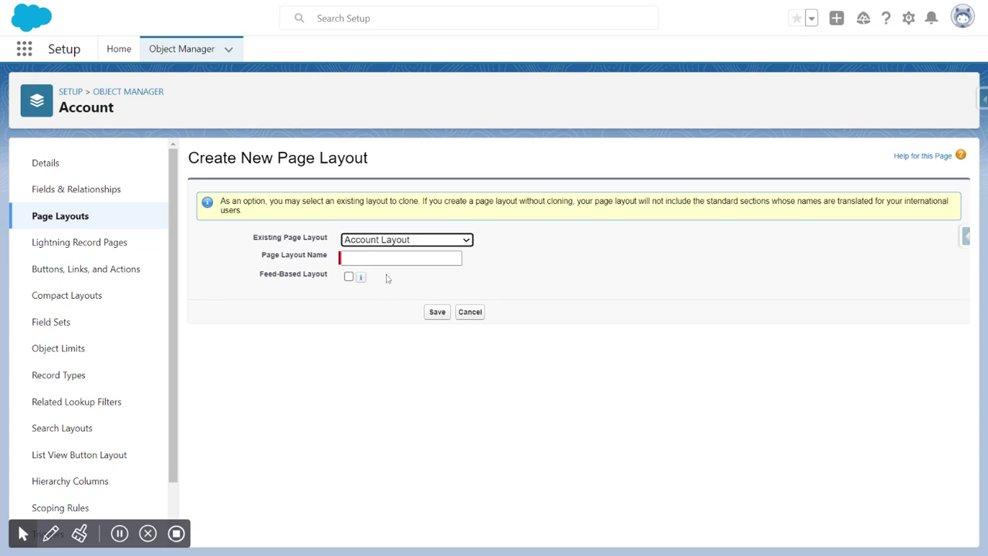
click(369, 256)
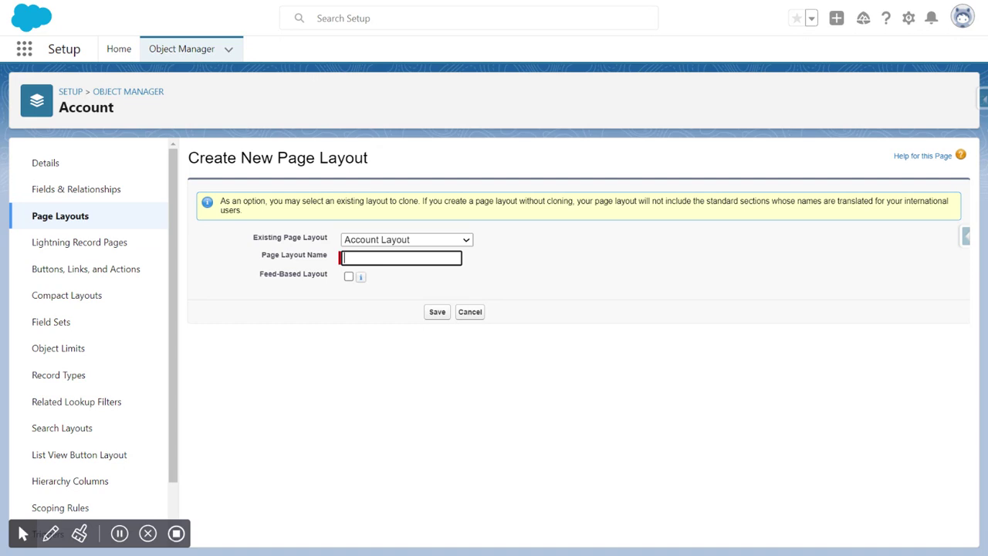
text(Direct Cuatom)
key(BackSpace)
key(BackSpace)
text(tomer Layout)
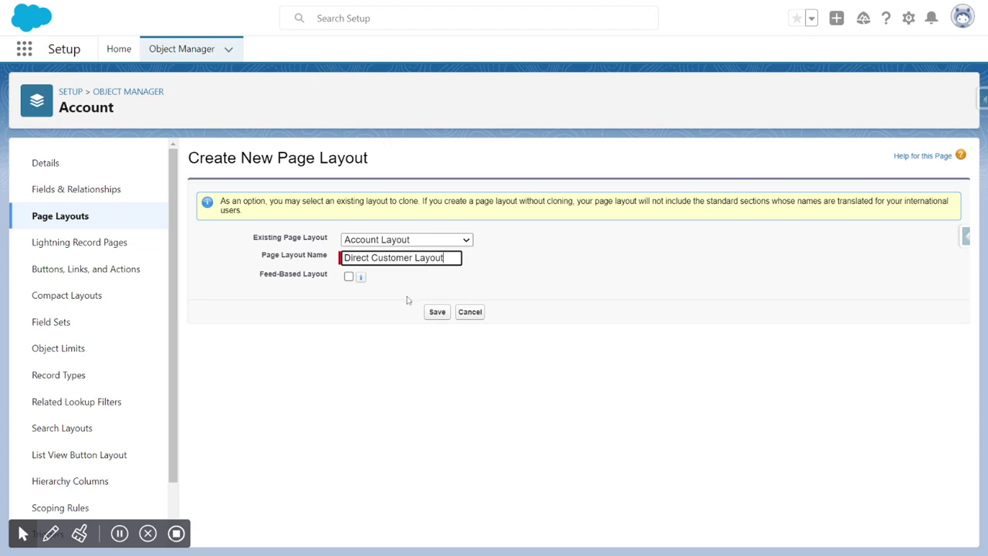
click(435, 314)
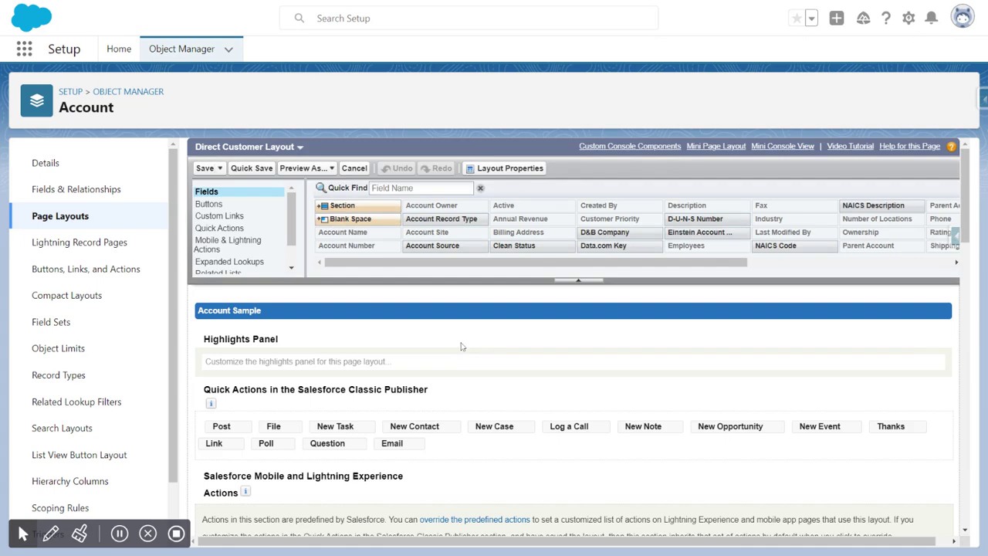
- Remove the Billing Address and Shipping Address fields and the Address Information section from Direct Customer Layout, and save the layout
scroll(463, 347, down, 5)
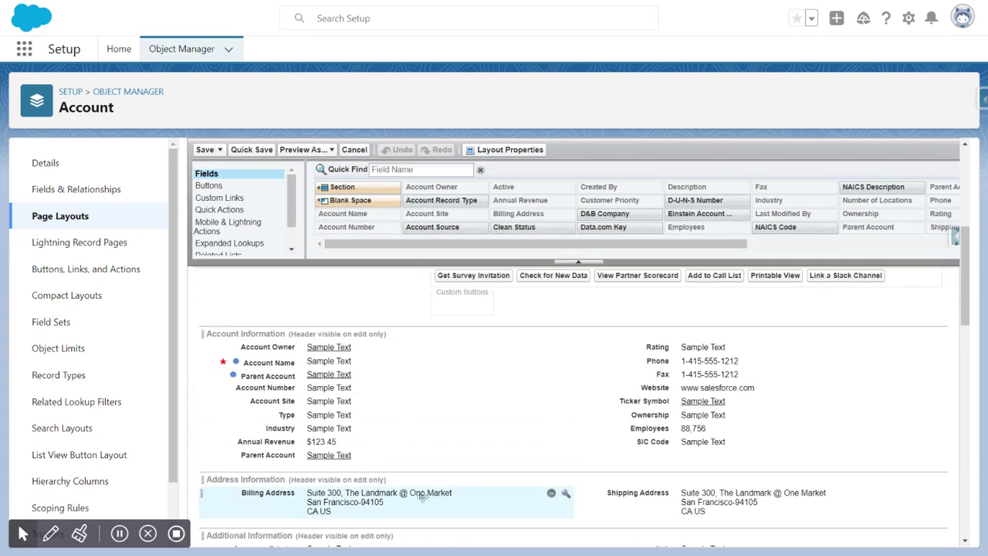
click(551, 493)
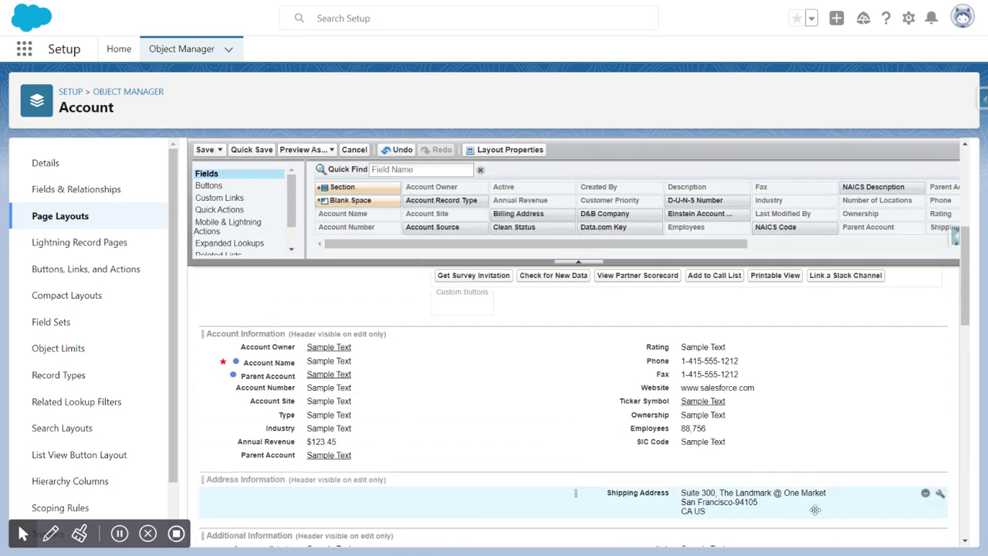
click(926, 493)
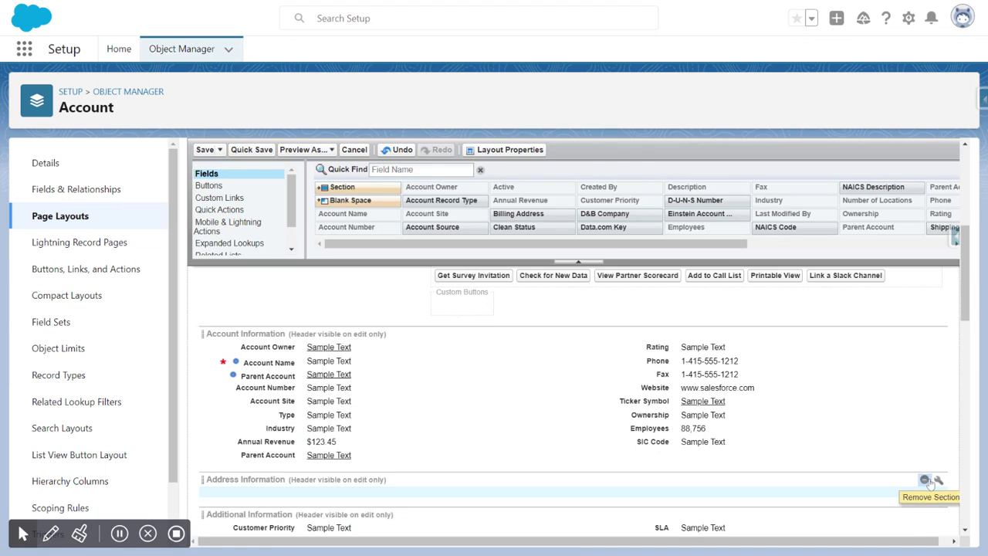
click(924, 480)
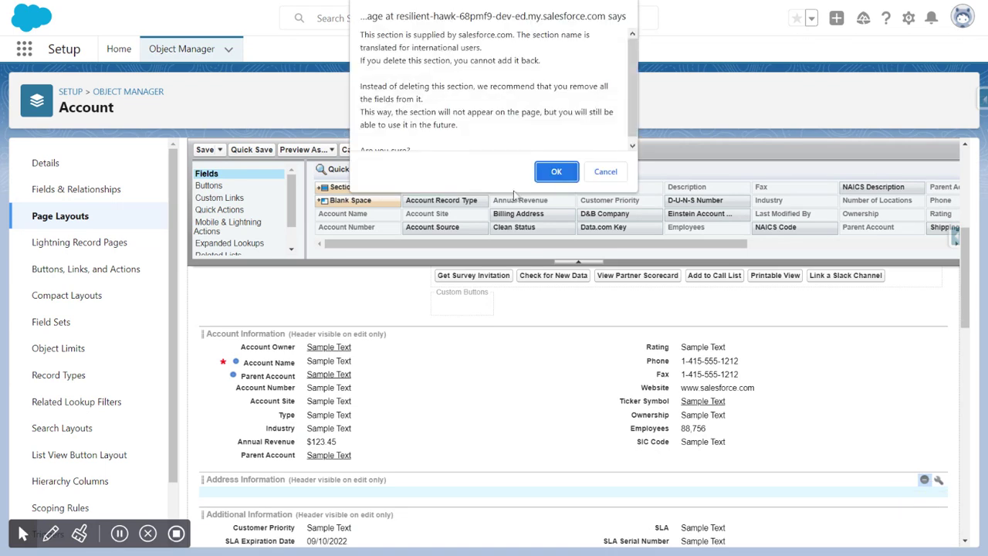
click(557, 173)
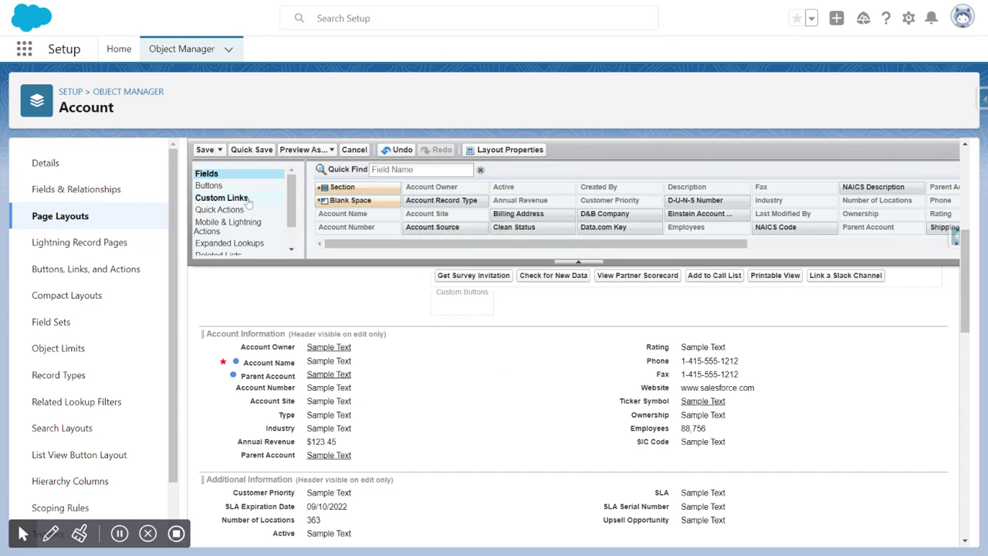
click(204, 150)
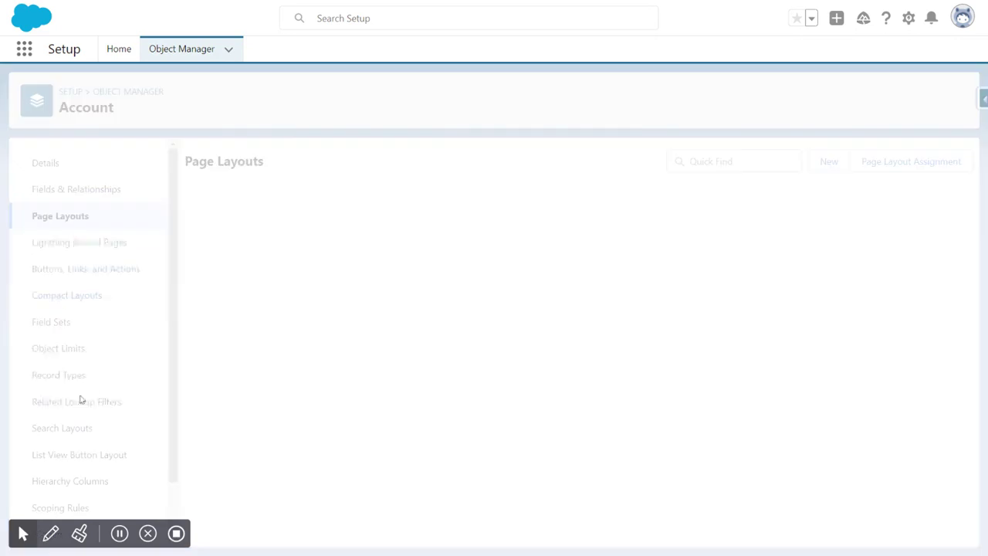
- Start a new active Account record type labeled Direct Customer, make it available to all profiles, and continue to the page layout assignment
click(59, 376)
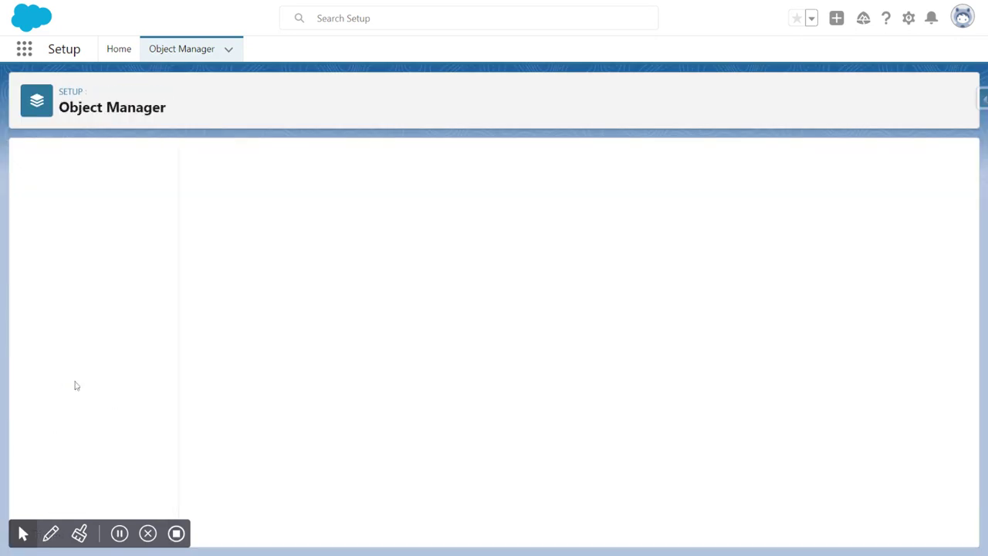
click(821, 169)
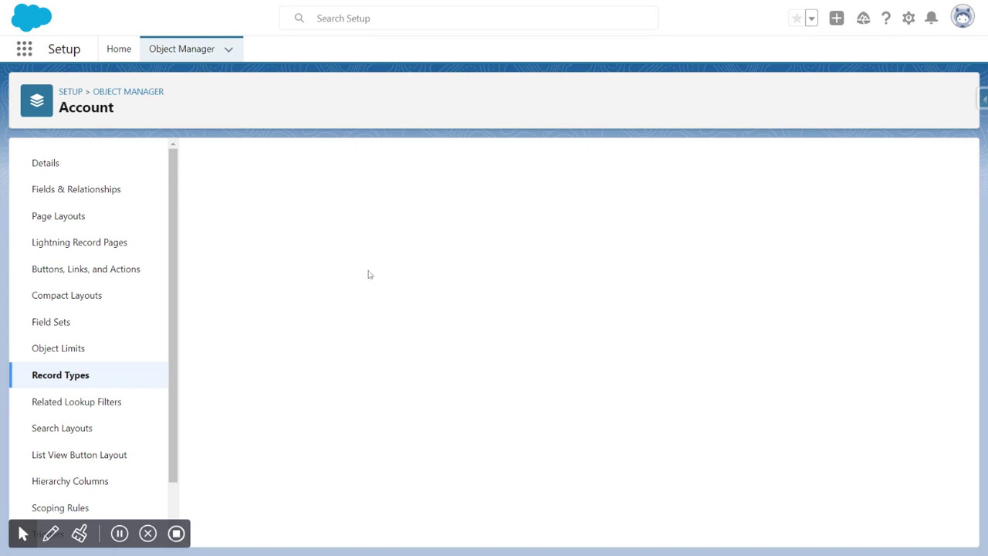
text(Direct Cu)
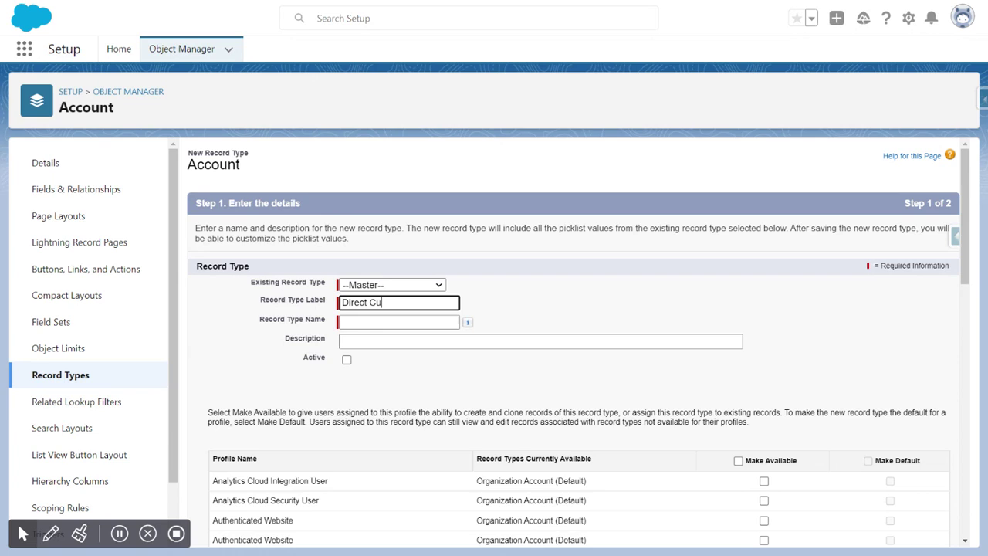
text(stomer)
click(346, 360)
click(738, 461)
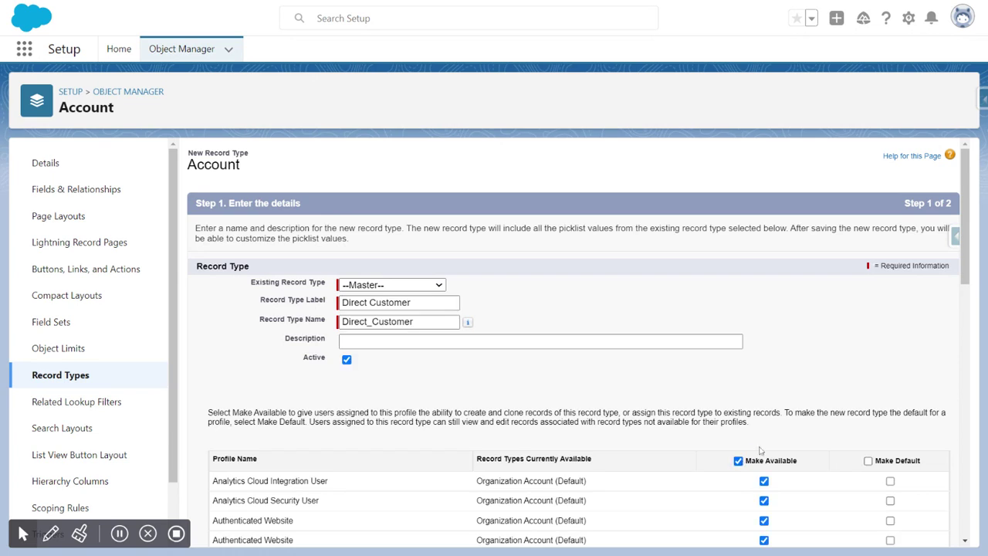
scroll(765, 369, down, 8)
scroll(765, 369, down, 3)
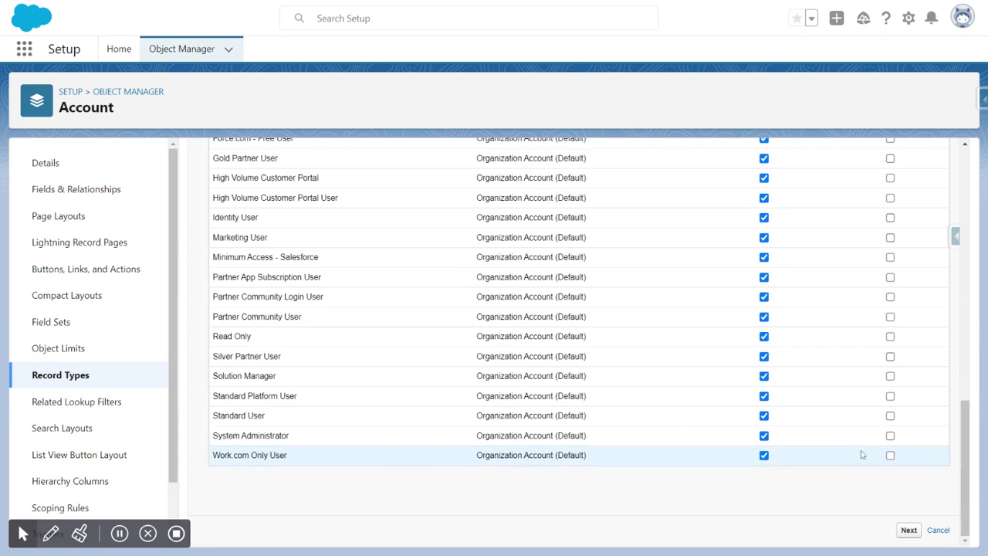
key(Return)
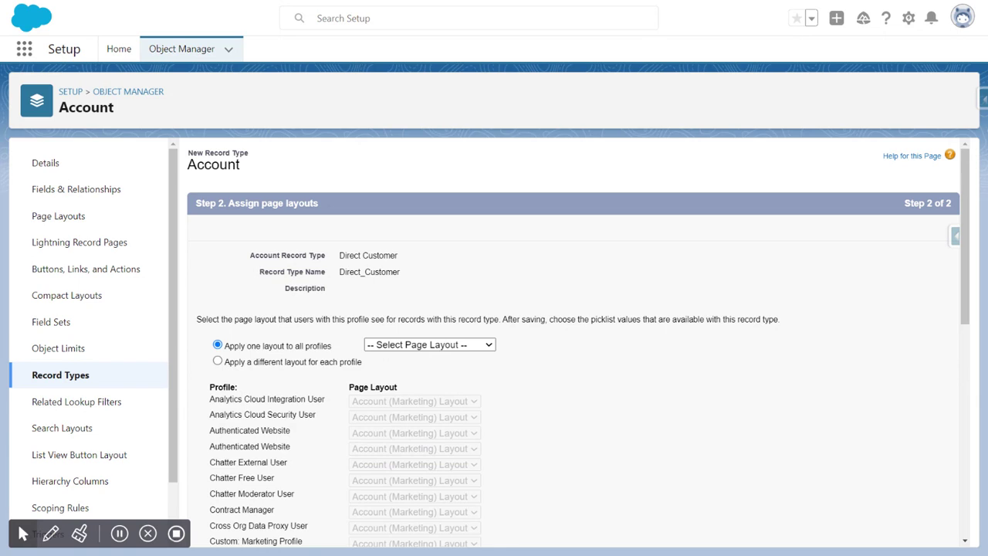
- Apply Direct Customer Layout to all profiles for the Direct Customer record type and save it
click(417, 419)
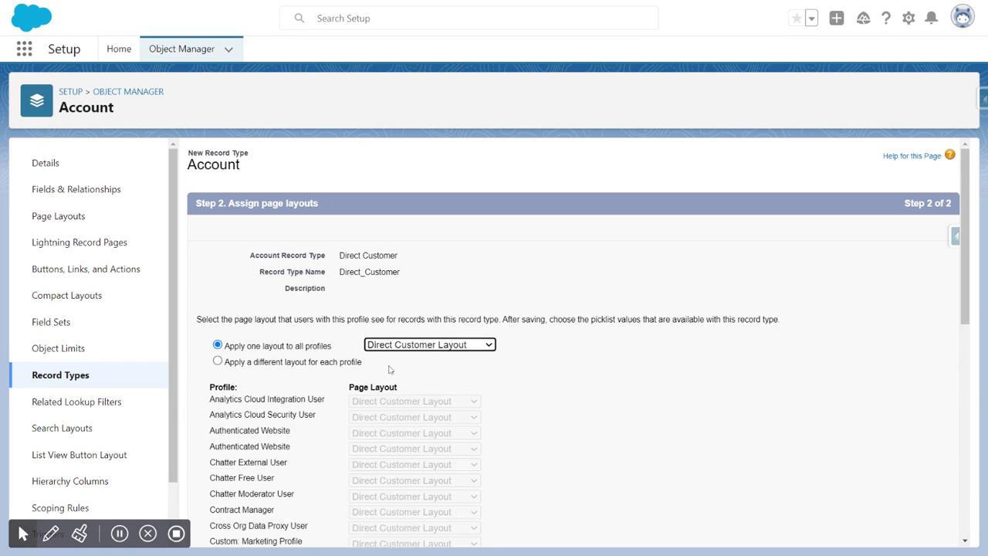
scroll(458, 410, down, 4)
scroll(697, 304, up, 4)
scroll(856, 340, down, 6)
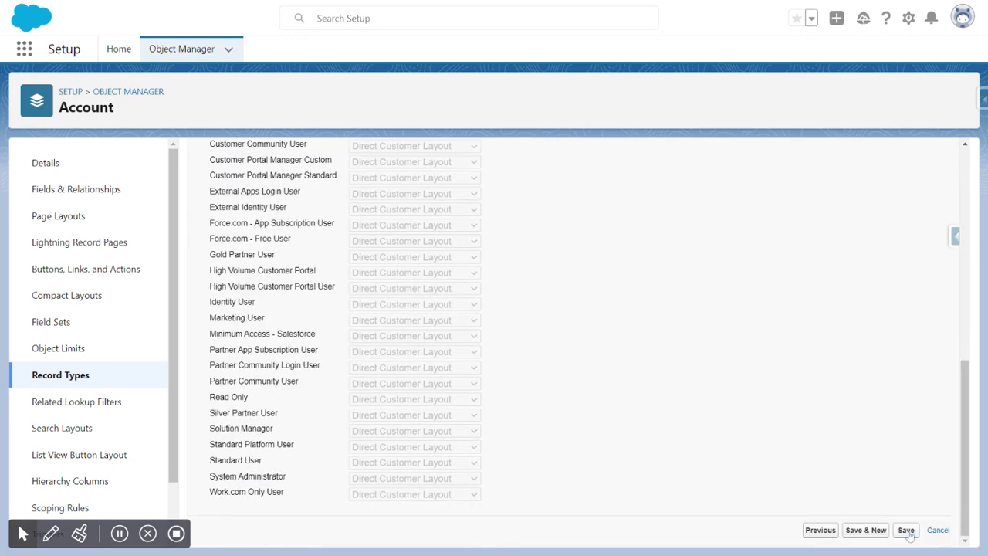
click(907, 531)
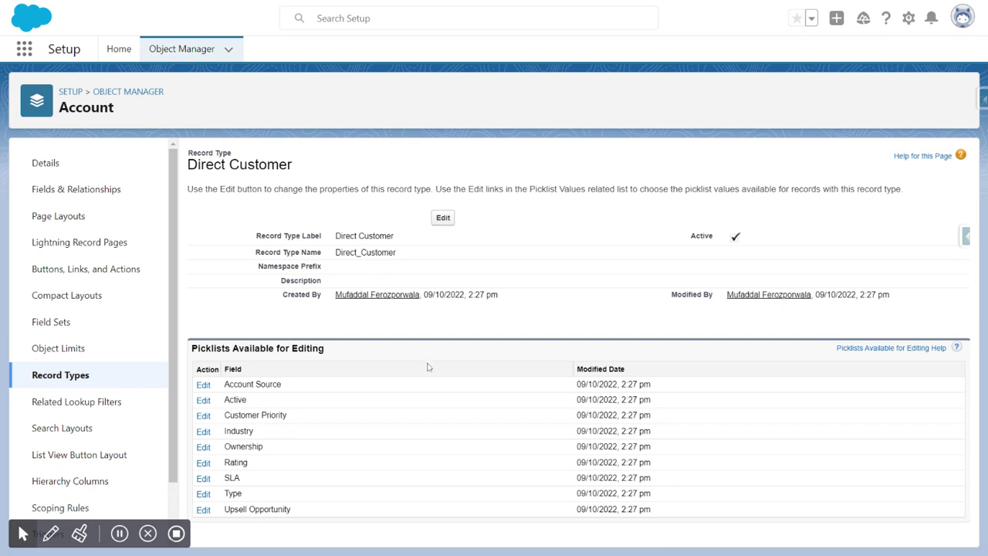
- Review the Account page layout assignments for each profile across the Master, Direct Customer and Organization Account record types
click(66, 376)
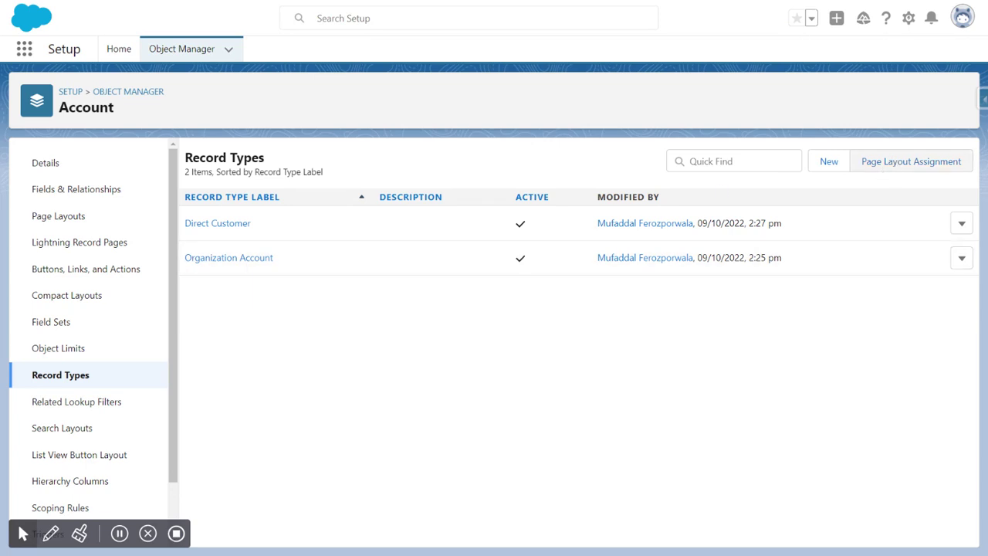
click(878, 165)
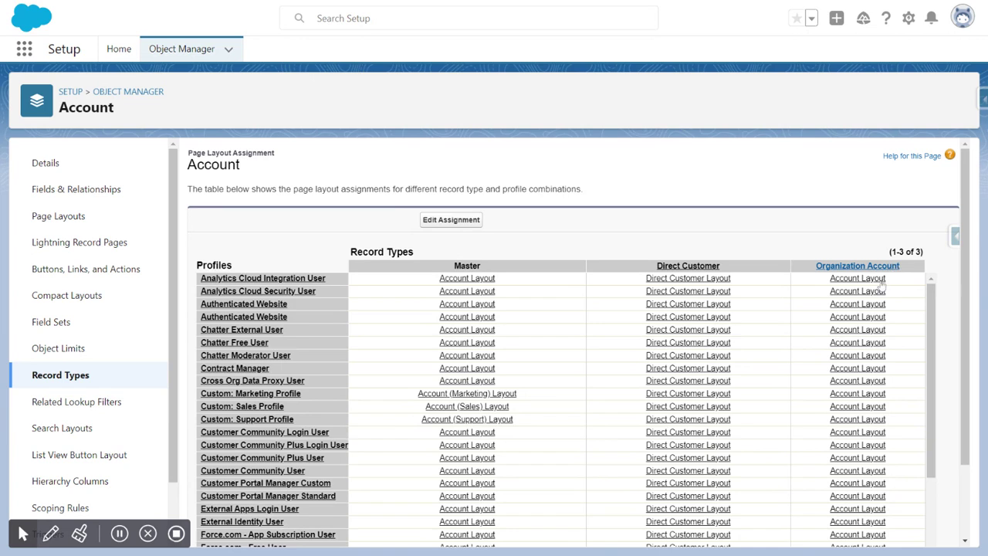
scroll(866, 301, down, 5)
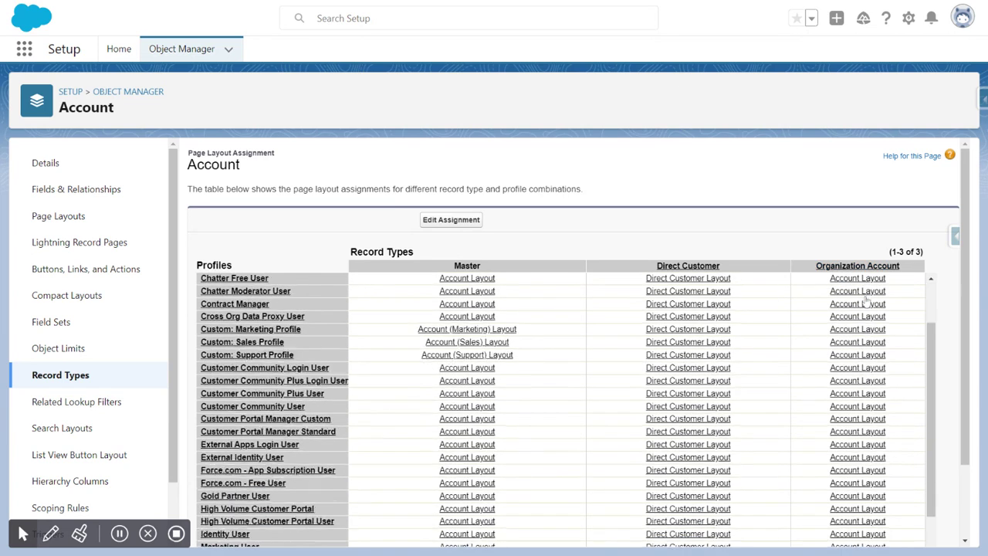
scroll(801, 522, up, 2)
scroll(463, 490, down, 2)
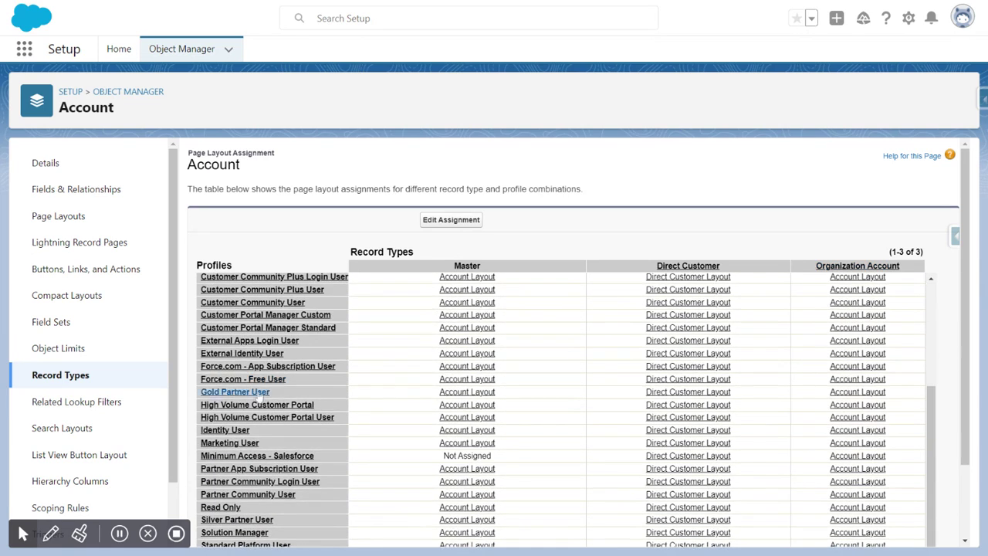
scroll(461, 319, up, 5)
scroll(480, 284, down, 1)
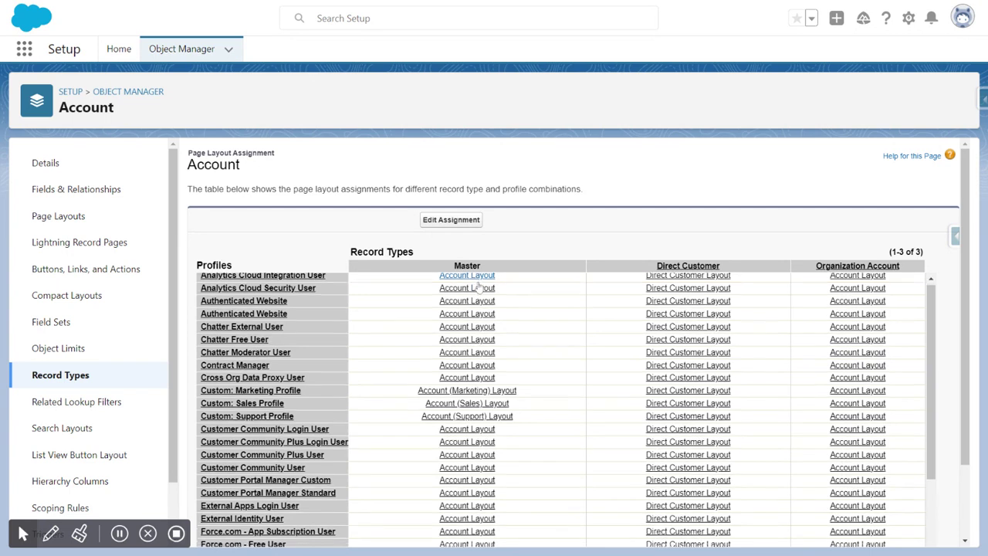
scroll(480, 285, up, 1)
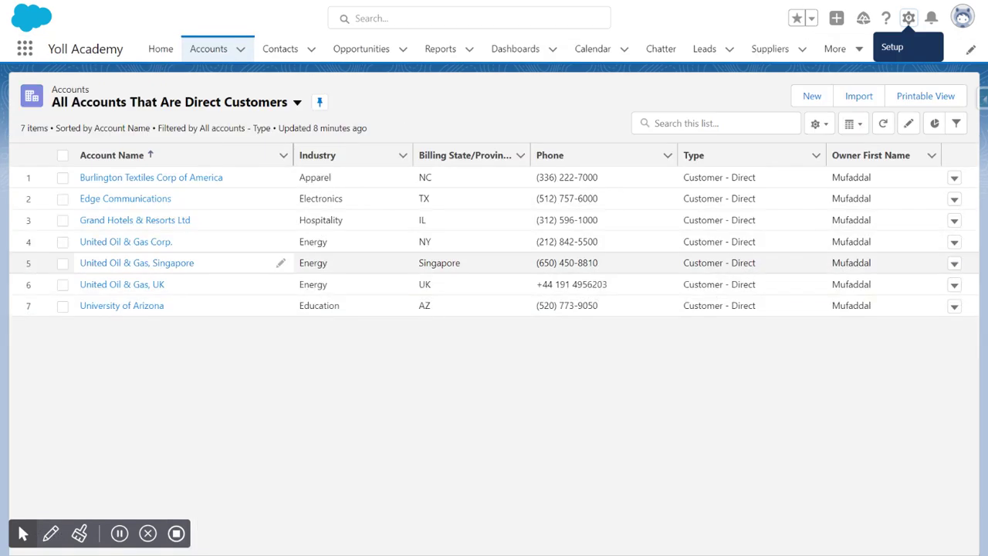
- Reload the Accounts list, examine the new account form for the Organization Account record type, and cancel it
key(F5)
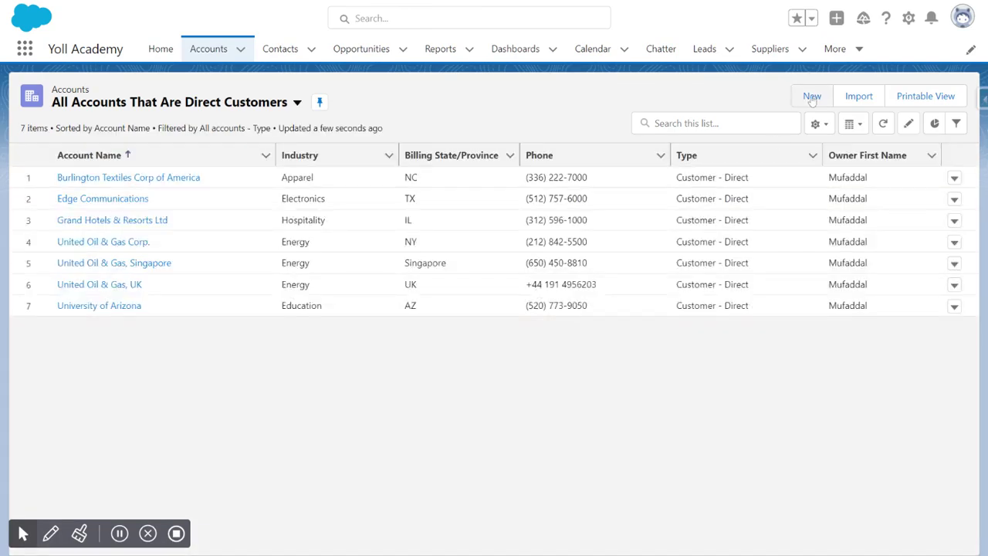
click(812, 98)
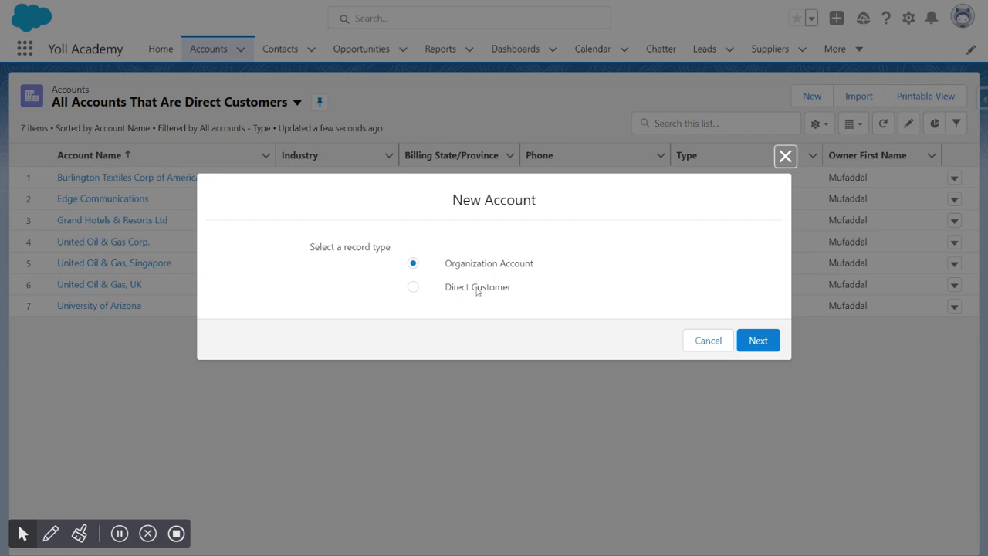
click(759, 341)
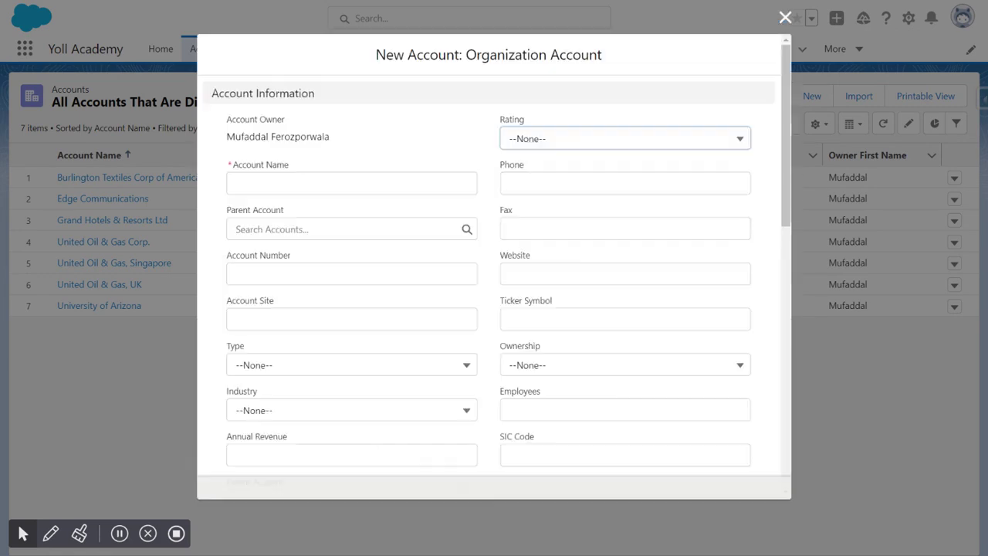
scroll(494, 278, down, 5)
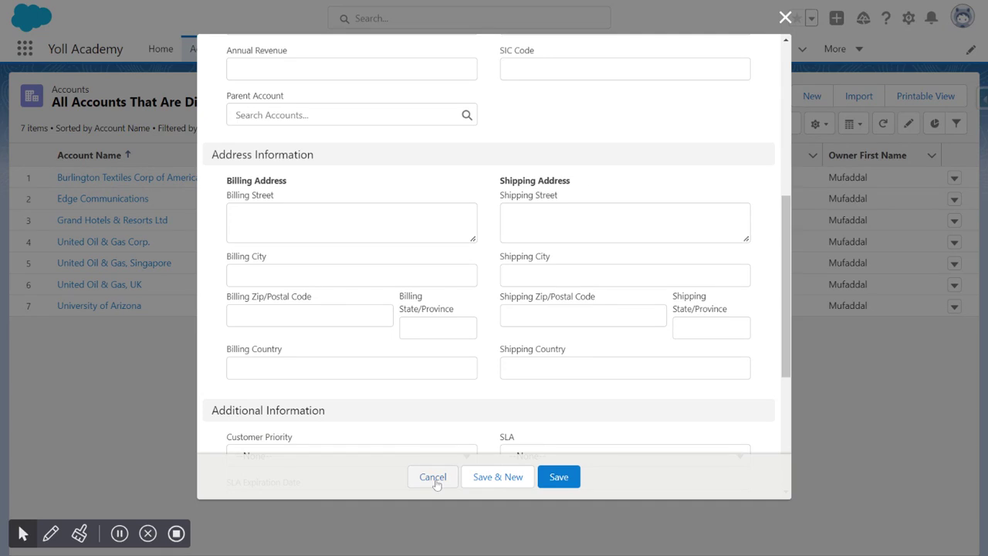
scroll(544, 165, up, 5)
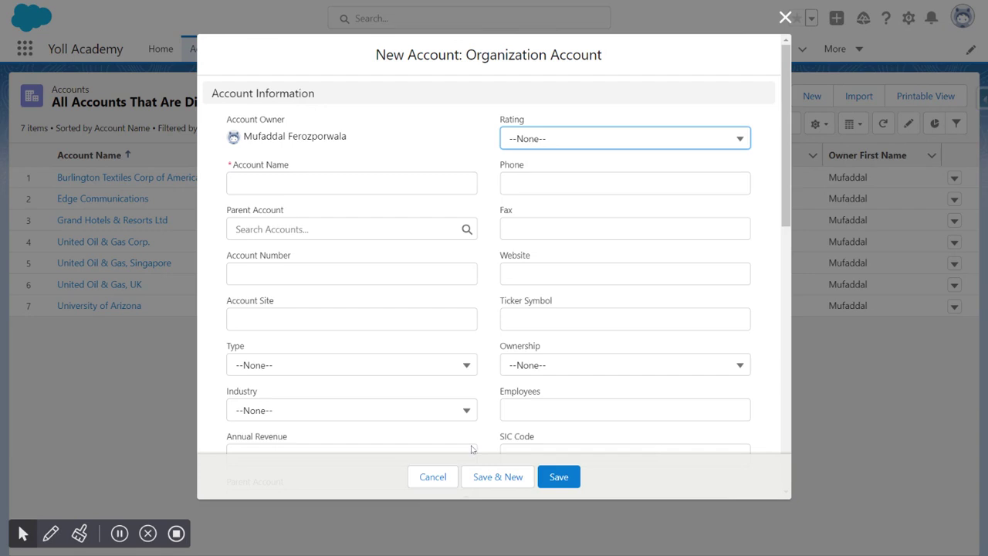
click(434, 477)
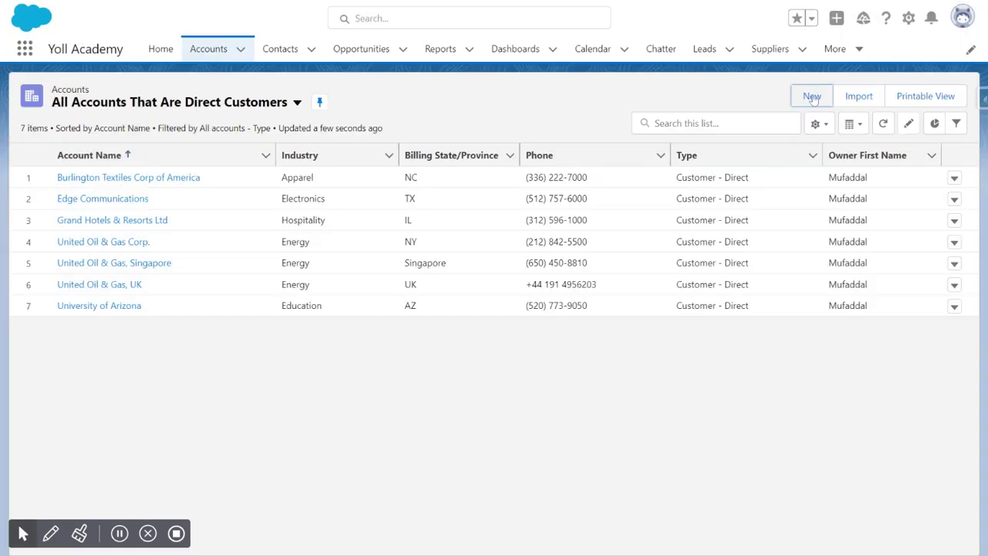
- Open a new account form with the Direct Customer record type and examine its field sections
click(811, 99)
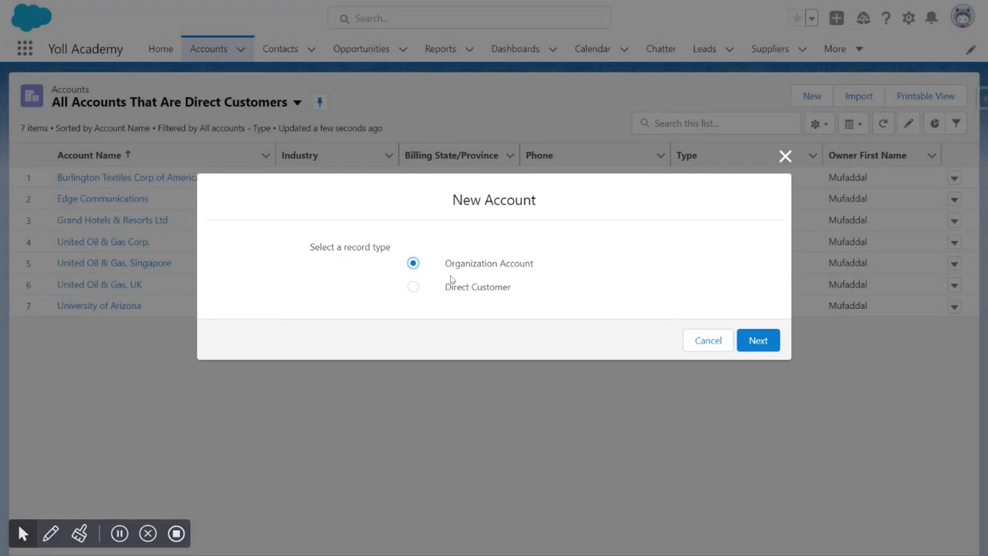
click(460, 287)
click(758, 340)
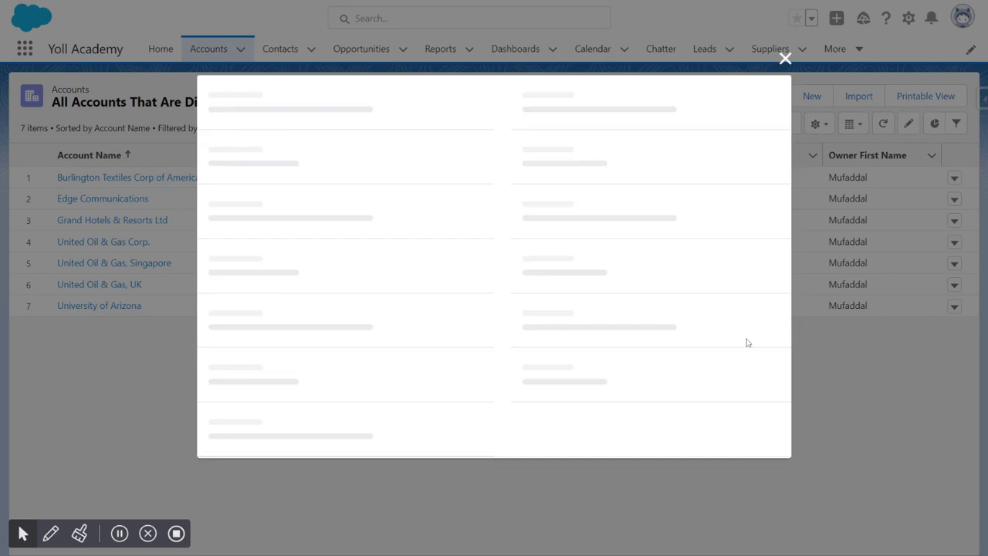
scroll(730, 135, down, 4)
scroll(494, 243, down, 3)
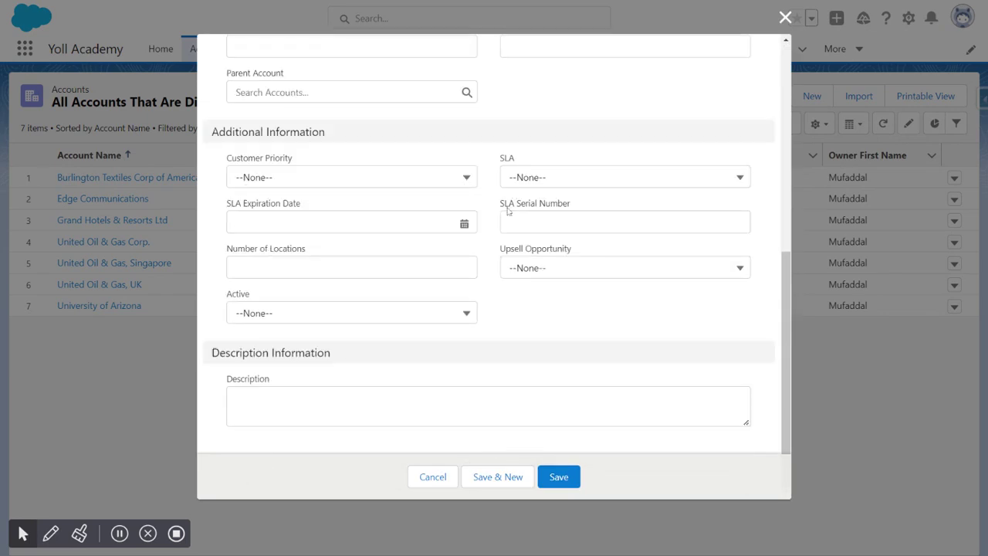
scroll(505, 224, up, 8)
scroll(487, 243, down, 6)
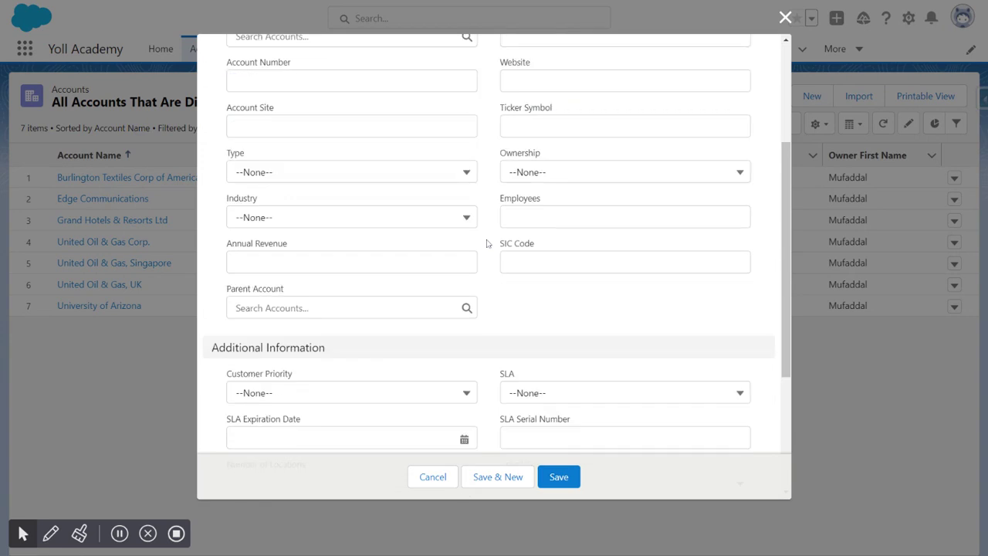
scroll(487, 243, up, 8)
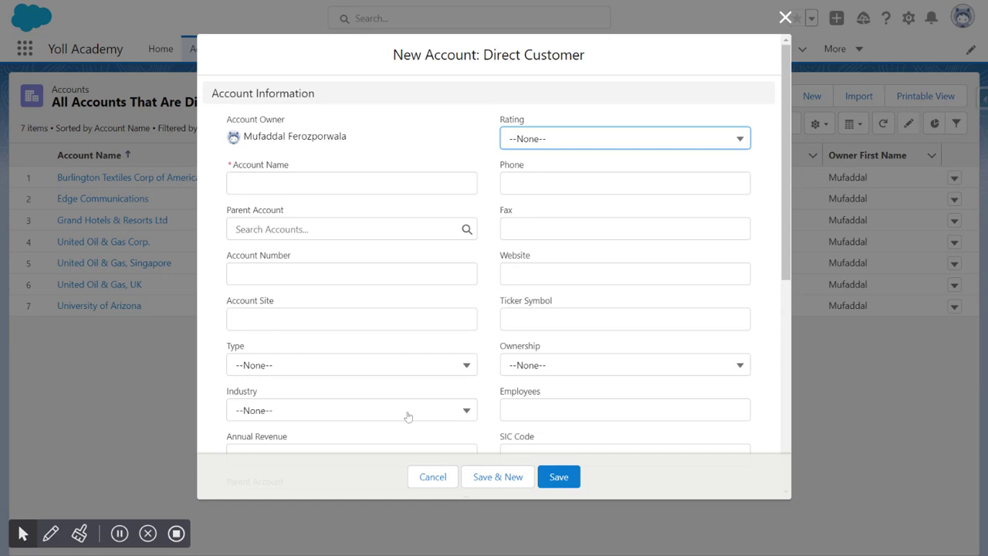
- Inspect the options offered by the Type picklist on the new Direct Customer account form without choosing one
scroll(406, 413, down, 2)
click(383, 243)
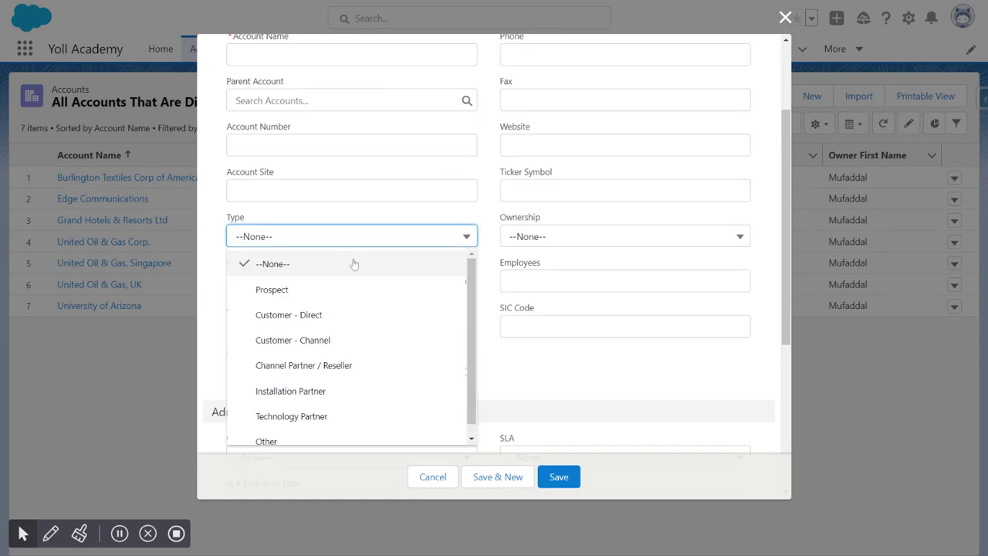
scroll(363, 271, down, 1)
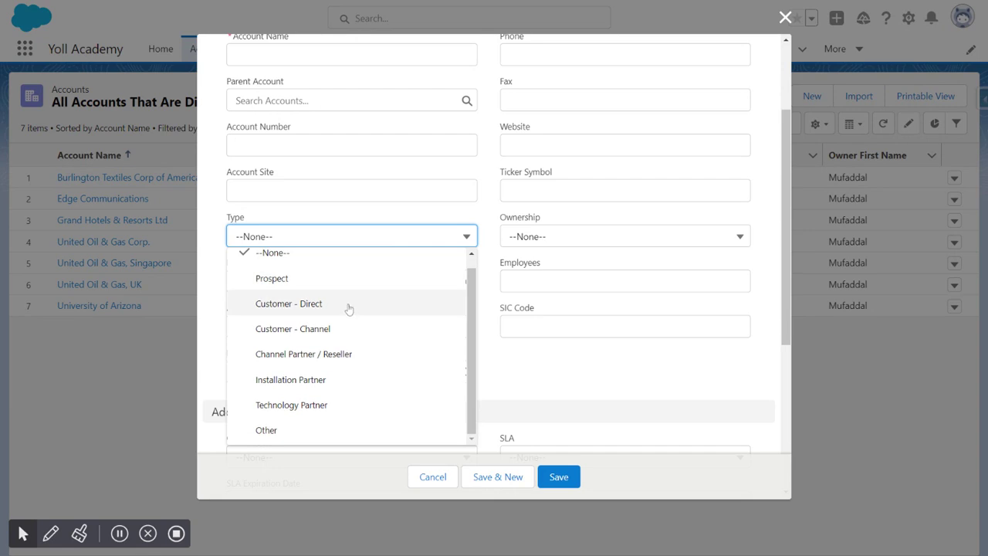
click(395, 240)
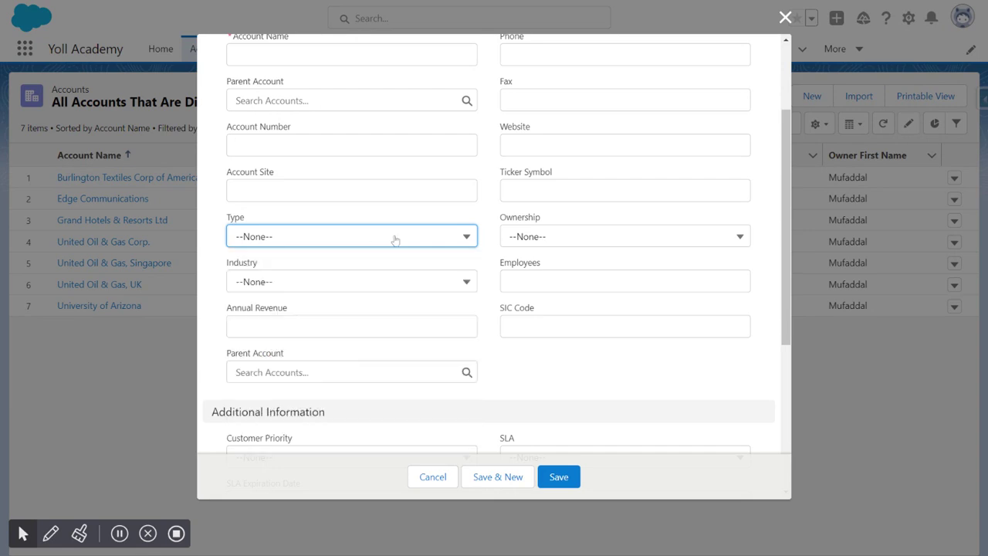
- Inspect the Industry picklist options on the new Direct Customer account form without choosing one, and cancel the form
click(382, 283)
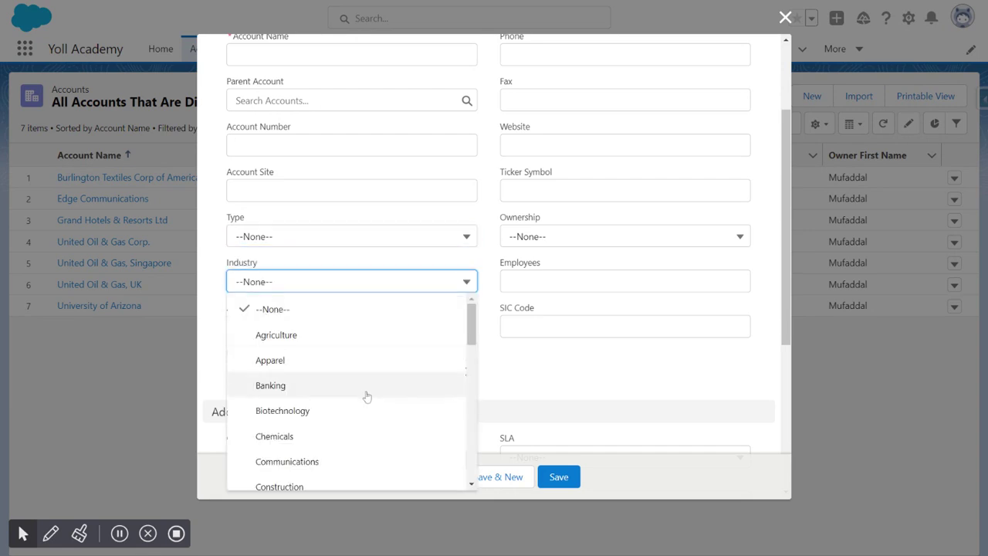
scroll(346, 369, down, 2)
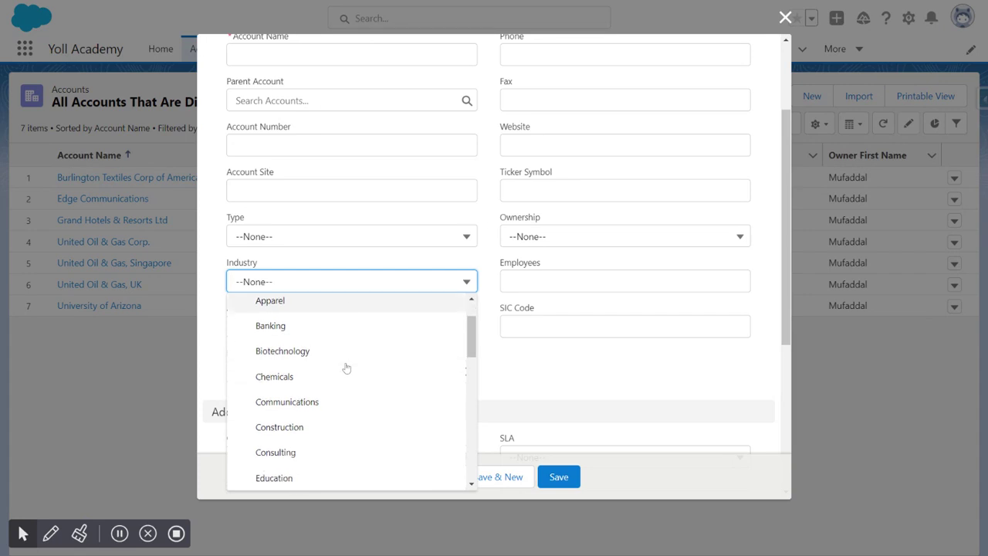
scroll(278, 358, up, 2)
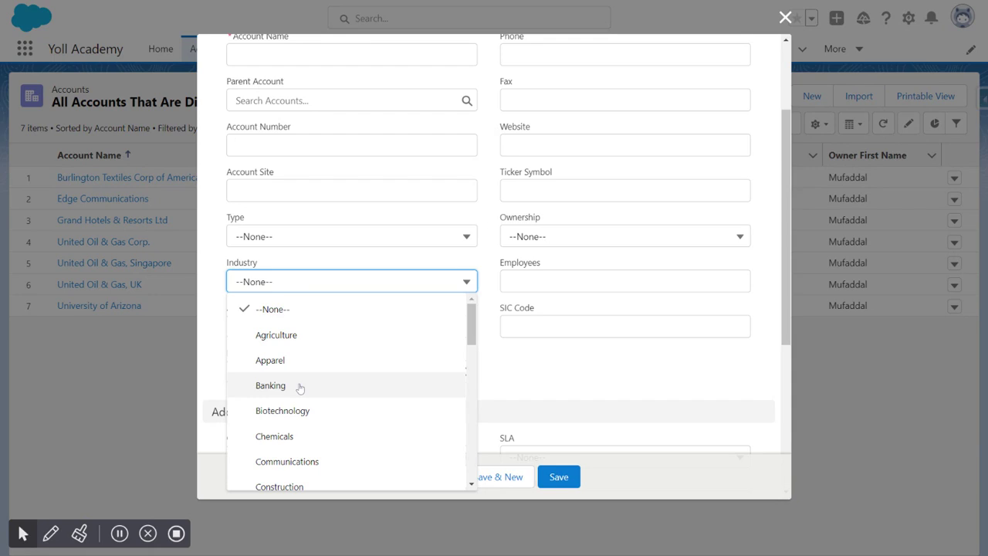
click(319, 286)
scroll(343, 325, up, 3)
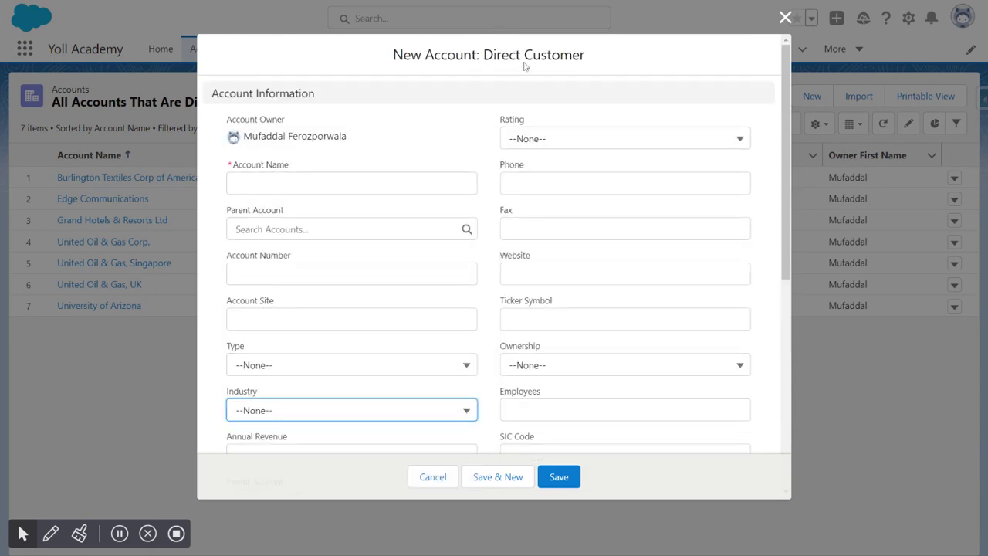
click(431, 478)
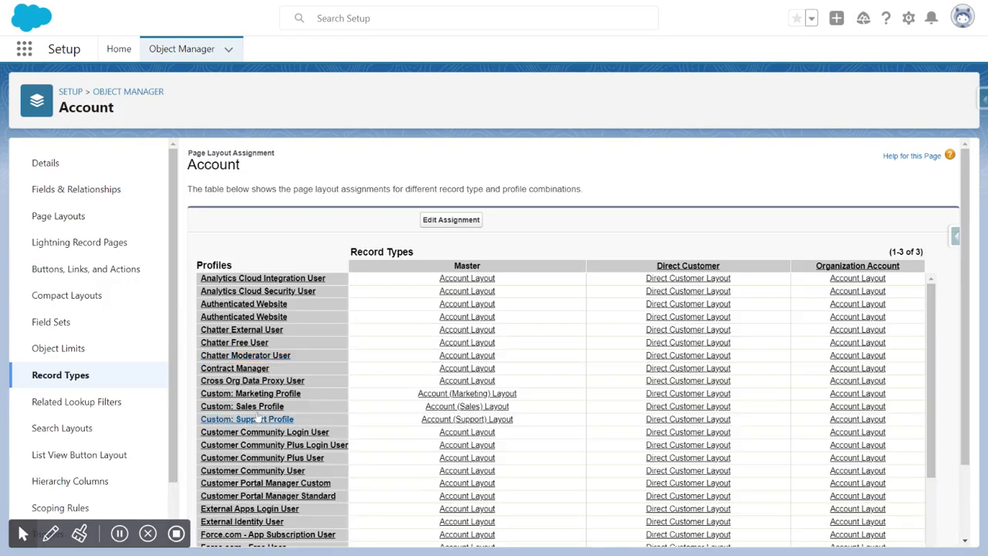
- Remove Agriculture, Apparel and Banking from the Industry picklist values of the Account object's Direct Customer record type and save
click(87, 380)
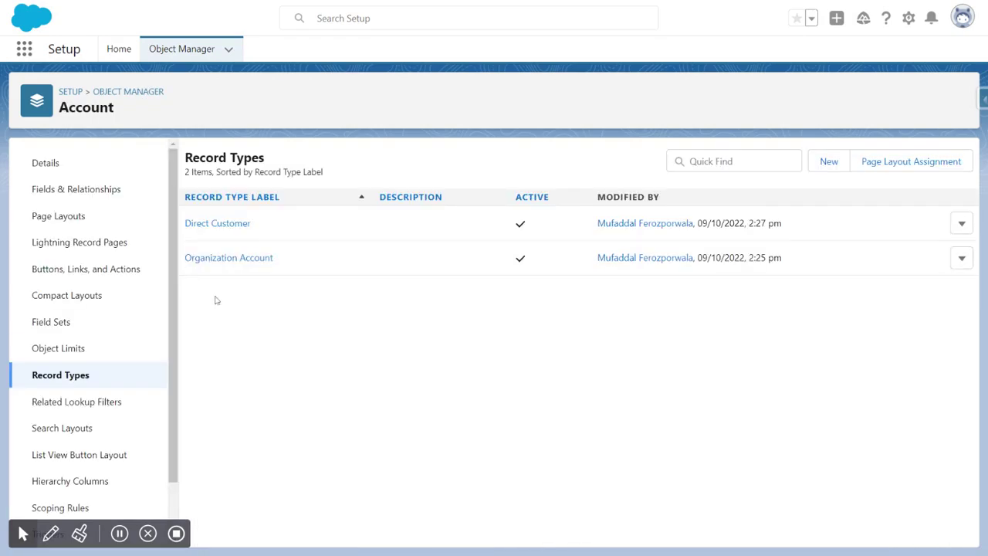
click(219, 224)
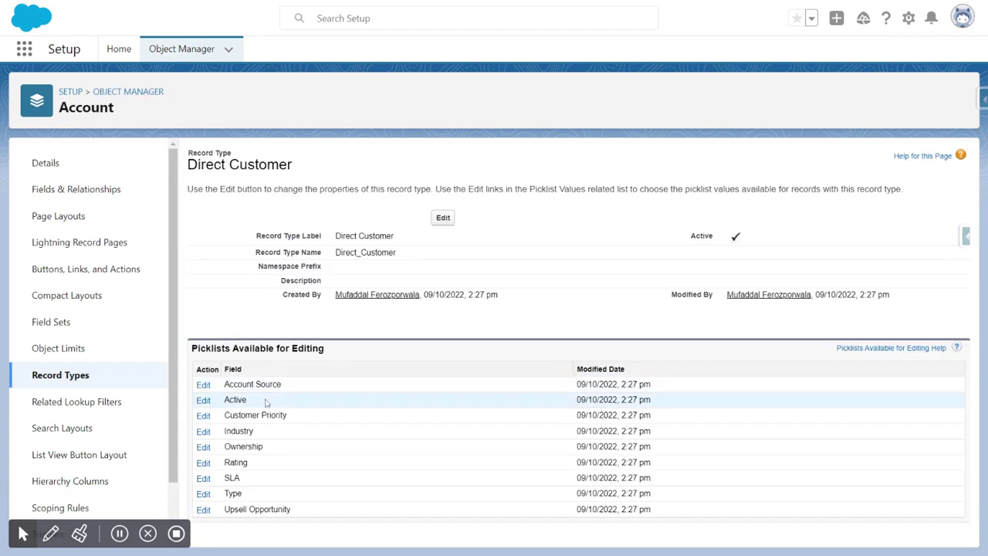
click(206, 433)
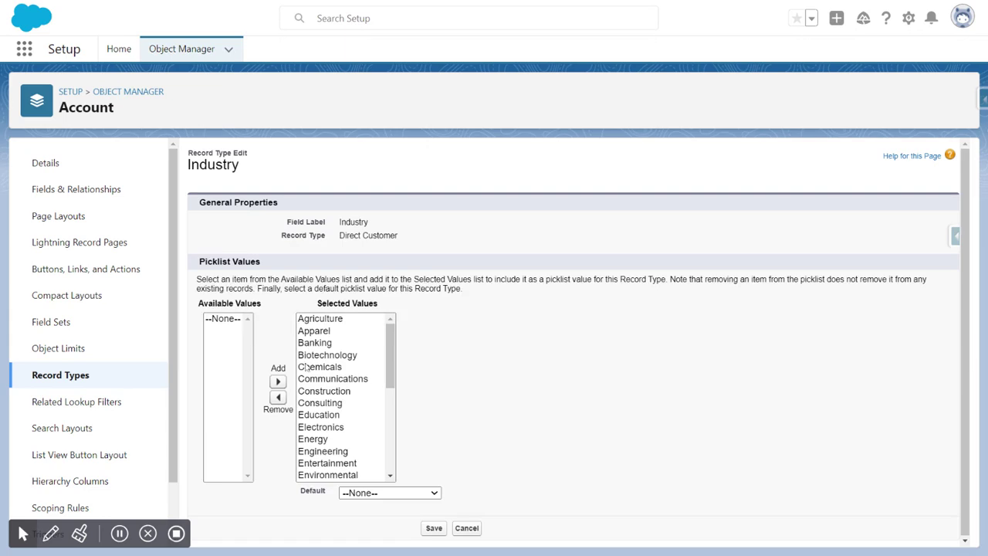
click(316, 321)
key(shift+Down)
key(shift+Down)
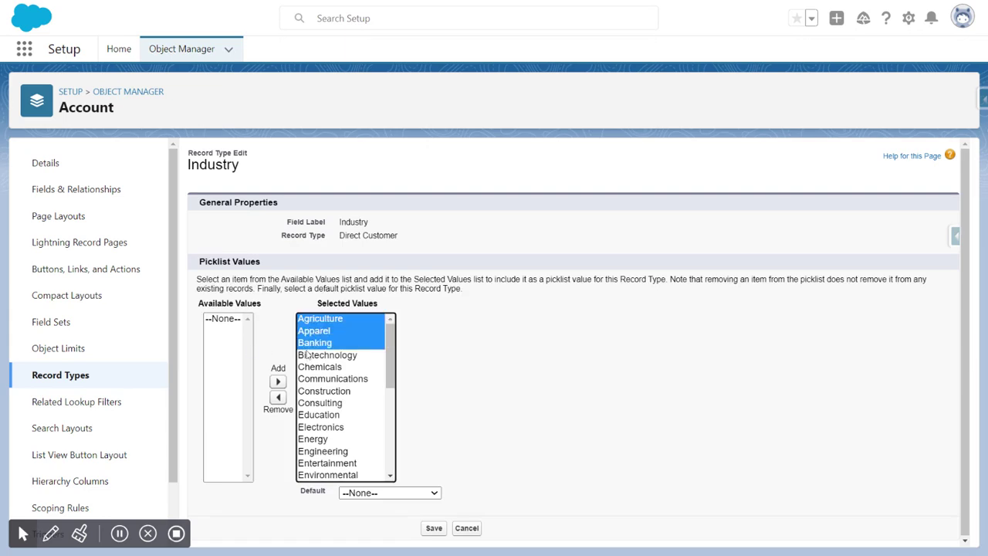
click(278, 396)
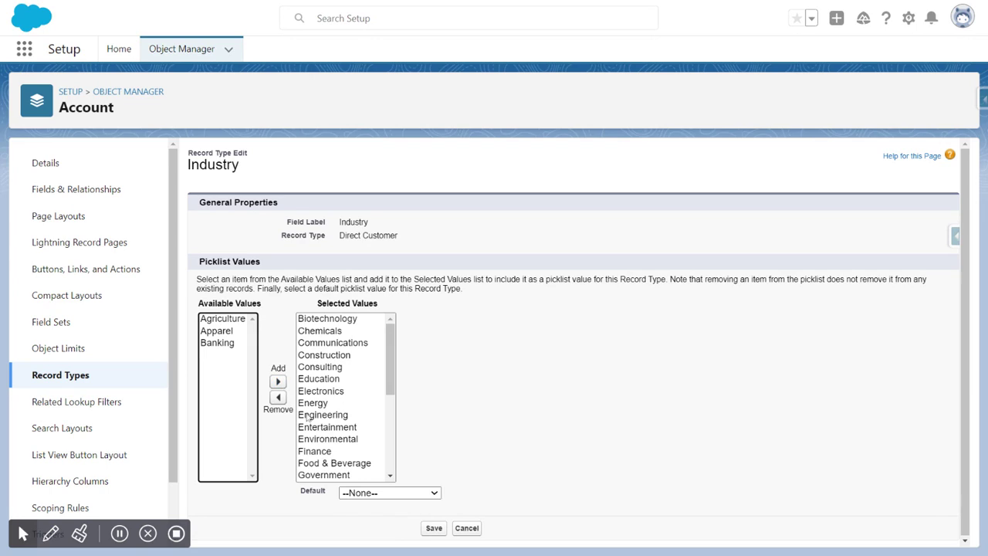
scroll(435, 464, down, 1)
click(406, 495)
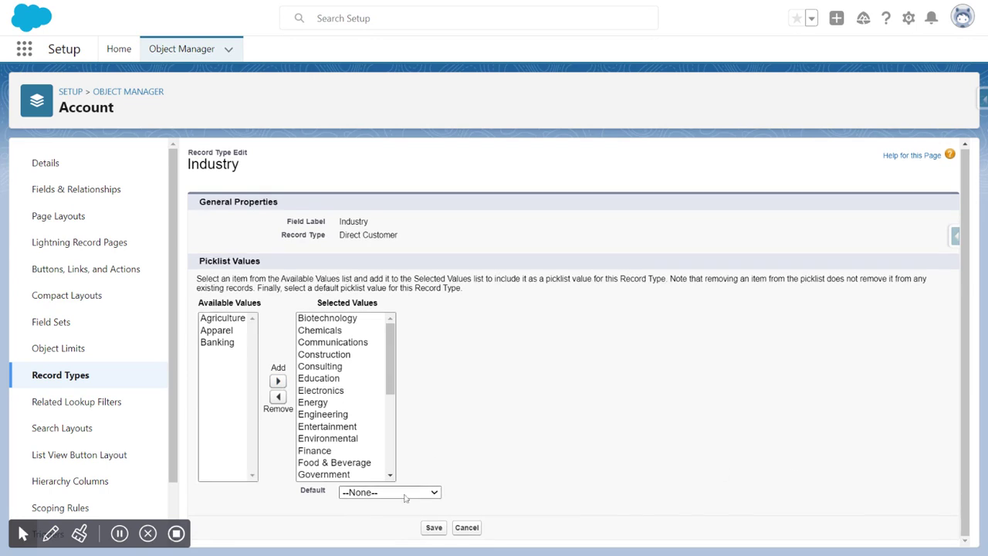
click(406, 496)
click(434, 528)
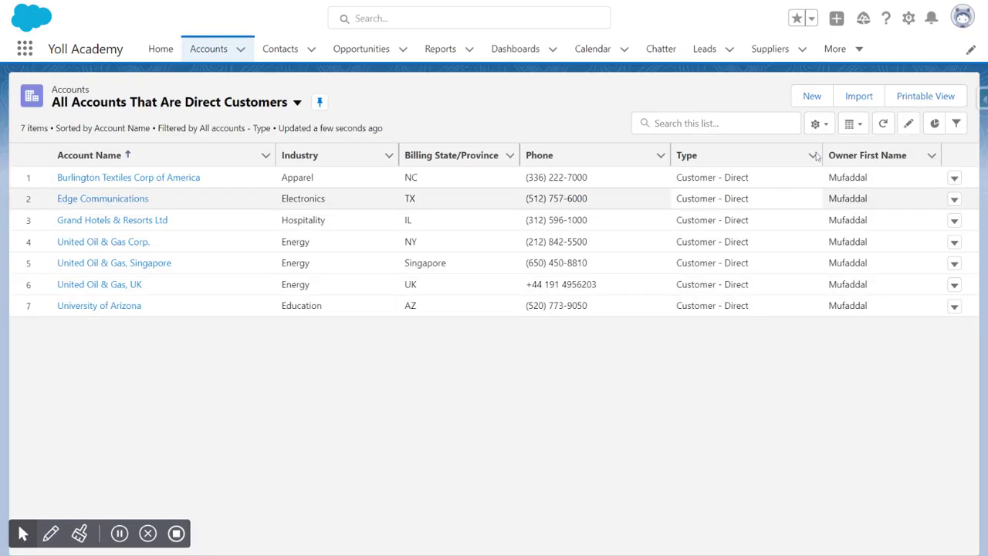
- Start a new account with the Direct Customer record type, check its Industry picklist options, and close the form
click(811, 95)
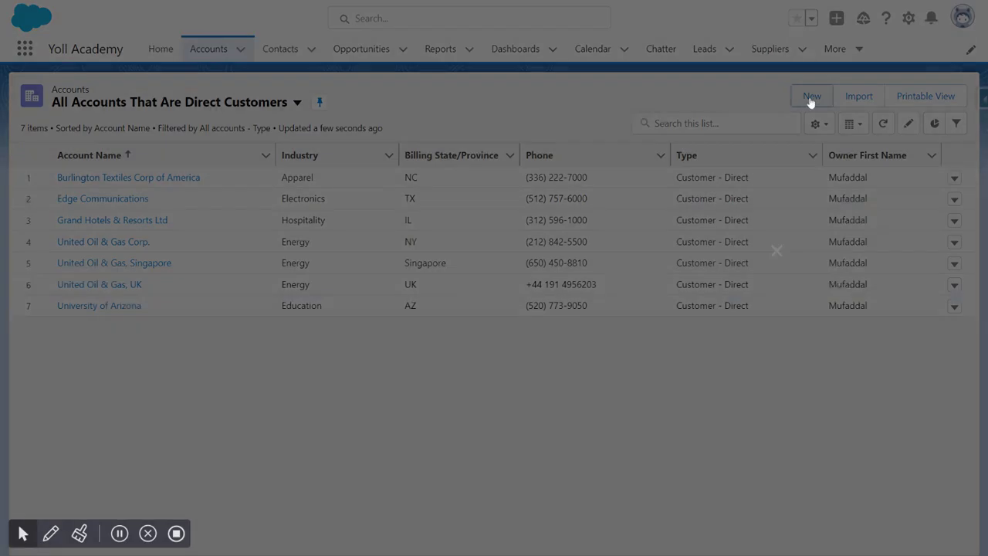
click(496, 292)
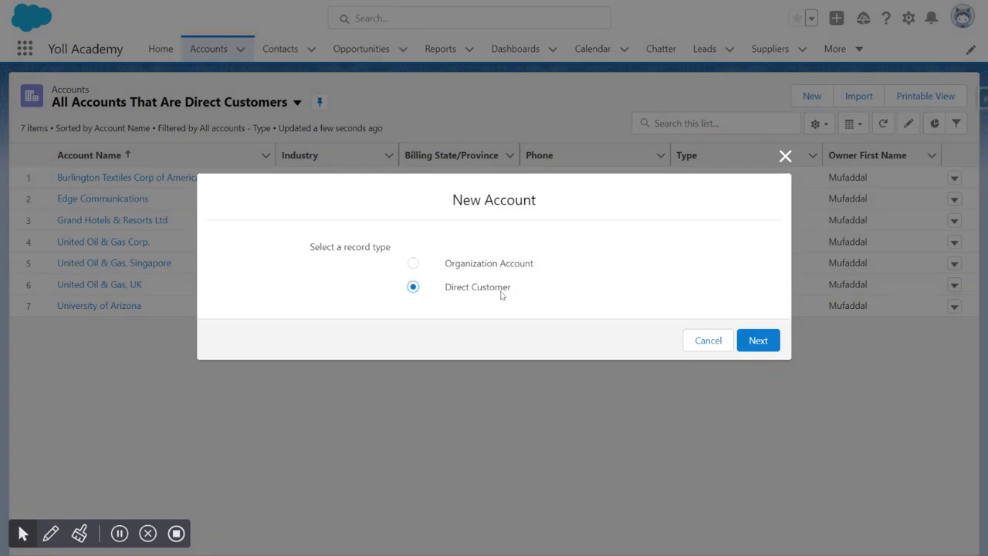
click(753, 344)
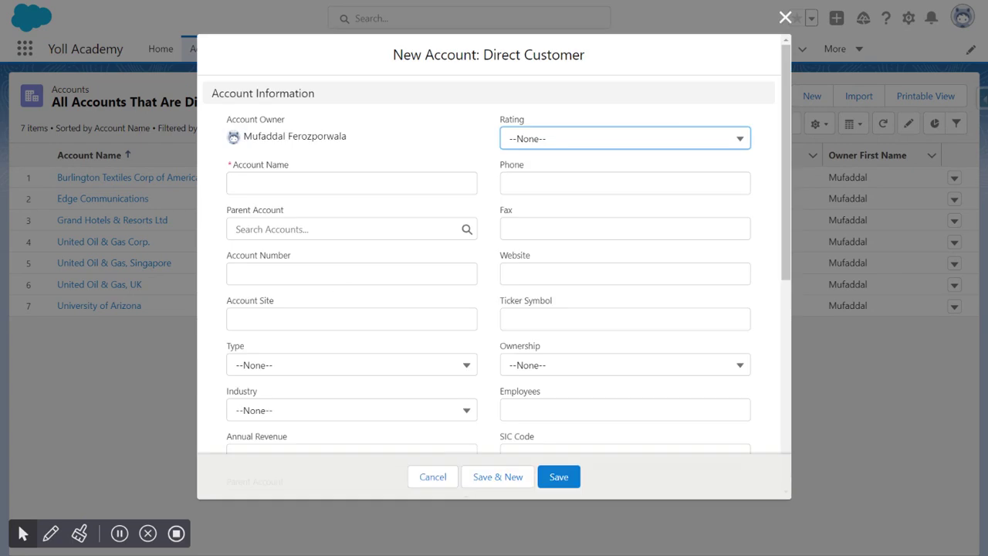
click(277, 412)
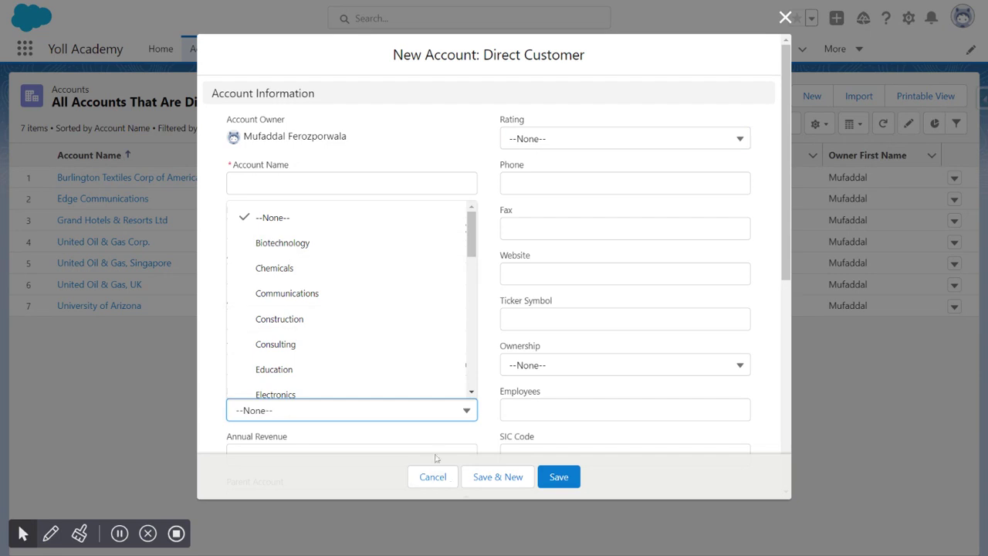
click(785, 17)
- Start a new account with the Organization Account record type, review its Industry picklist options, and cancel the form
click(811, 95)
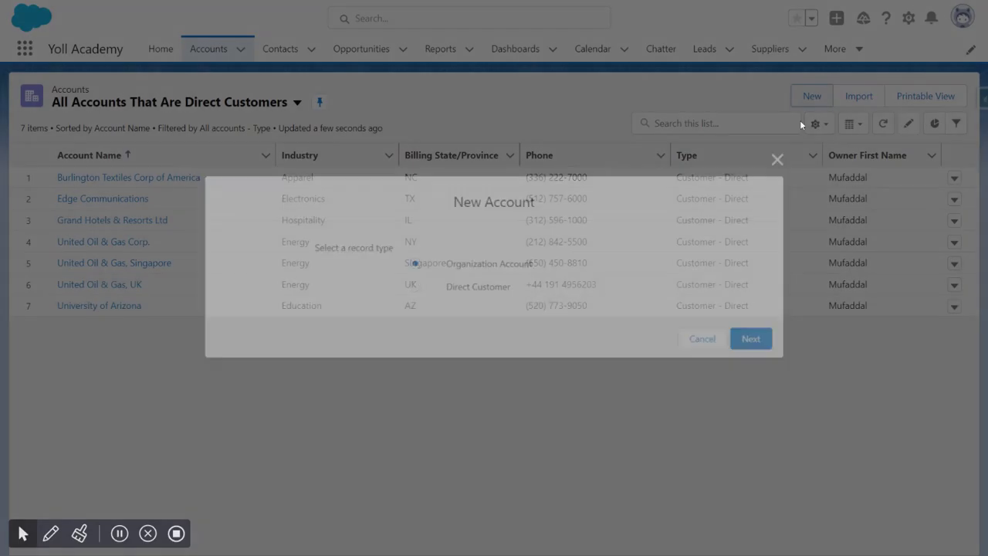
click(753, 342)
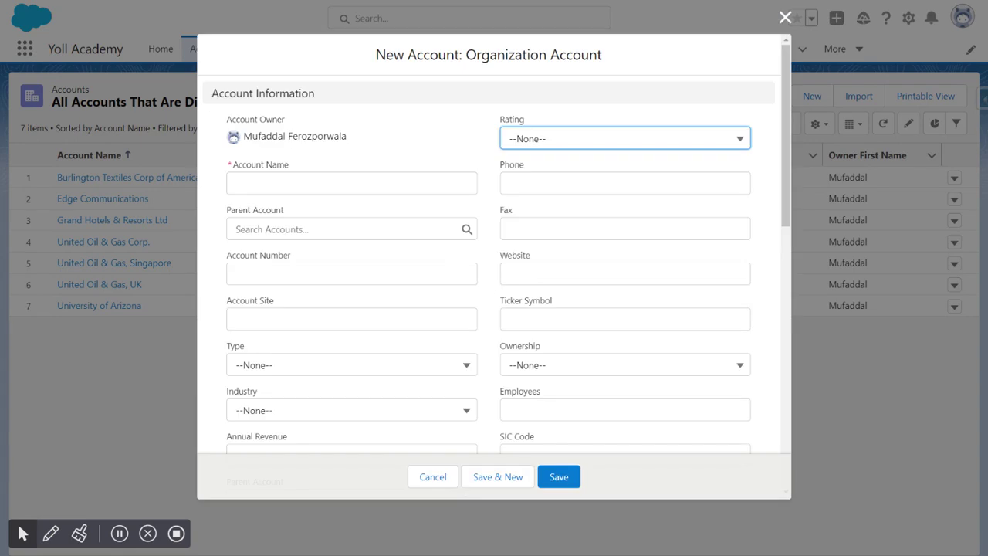
click(298, 409)
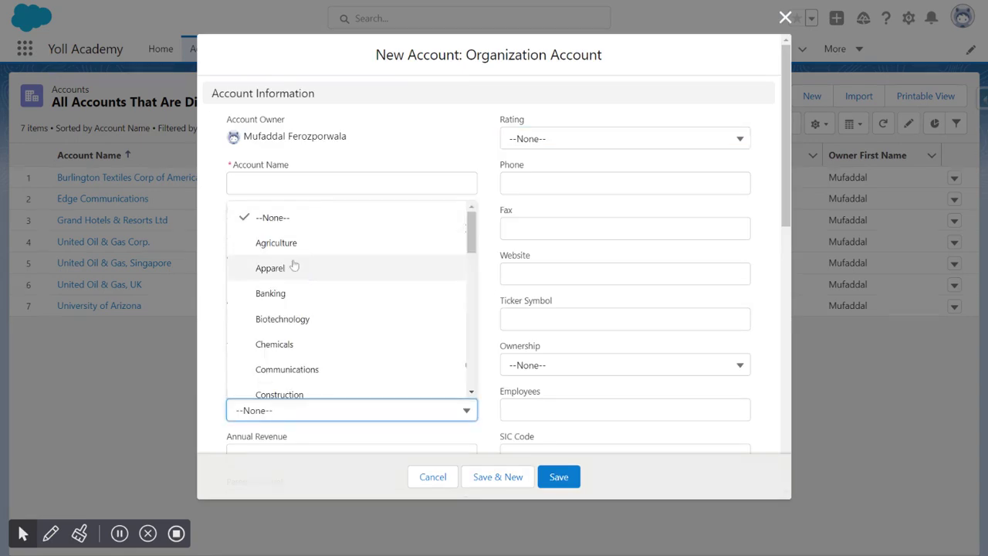
scroll(292, 317, down, 5)
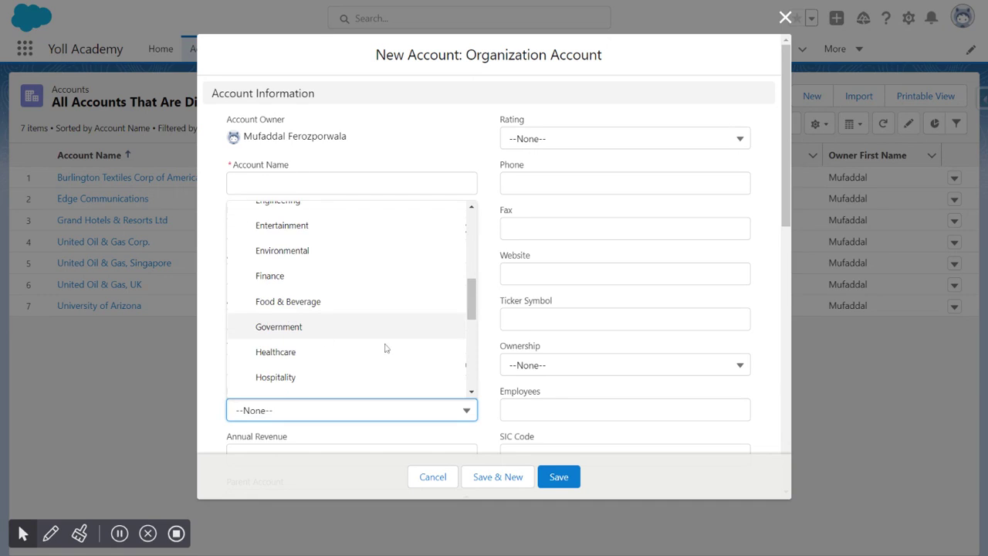
click(433, 476)
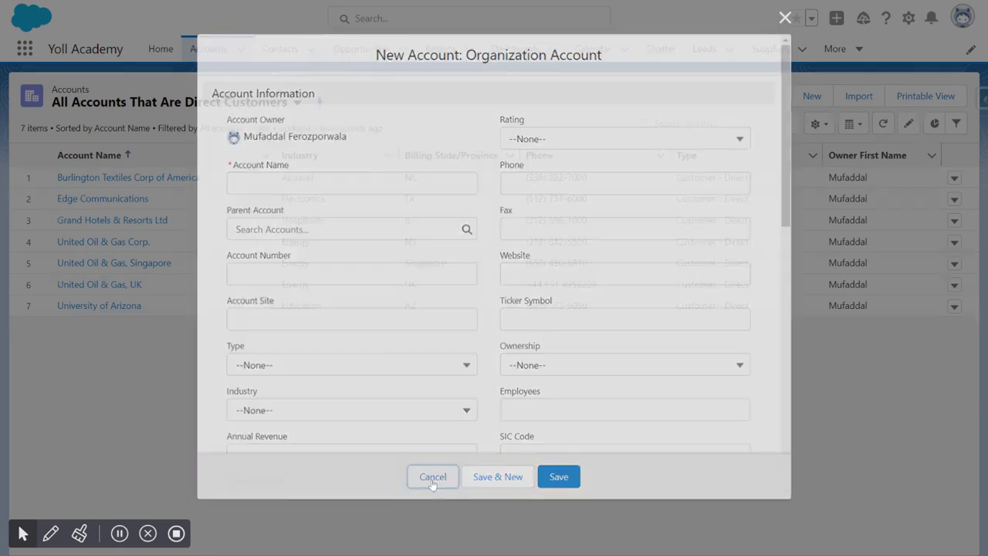